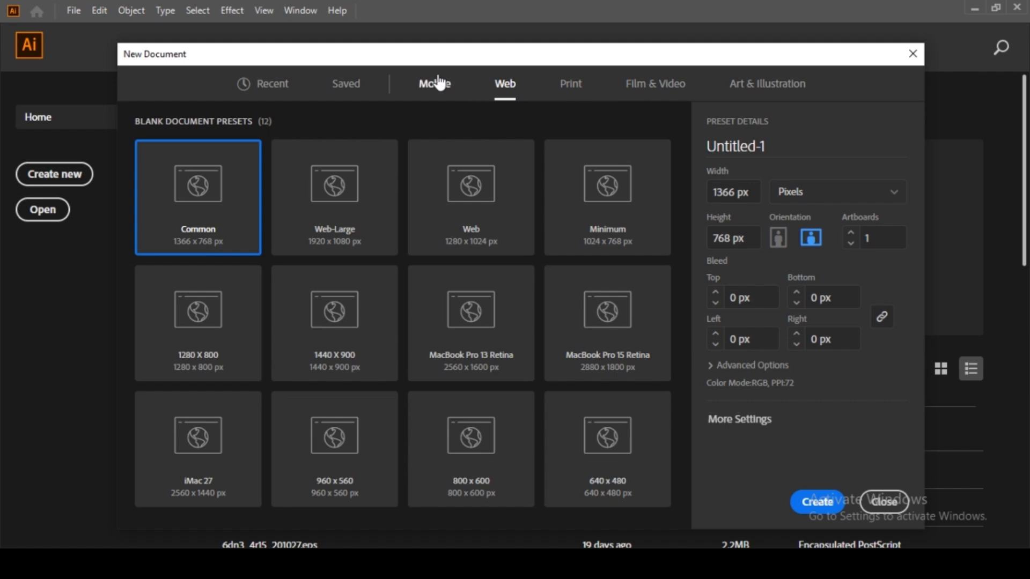
Step: Pick the recent [Custom] 370 × 370 size and try points and picas as units
{"action": "left_click", "coordinate": [348, 83]}
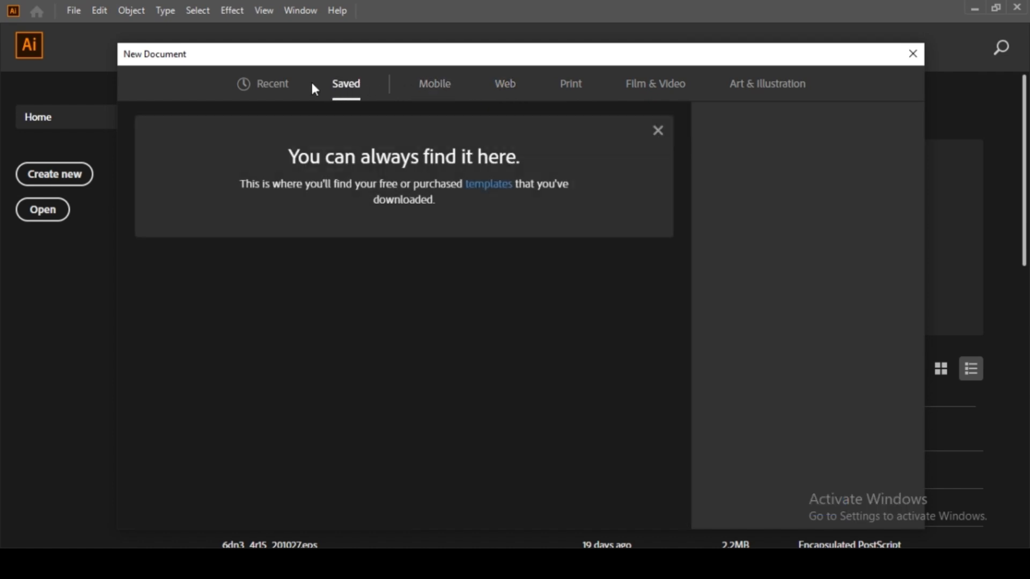
{"action": "left_click", "coordinate": [280, 88]}
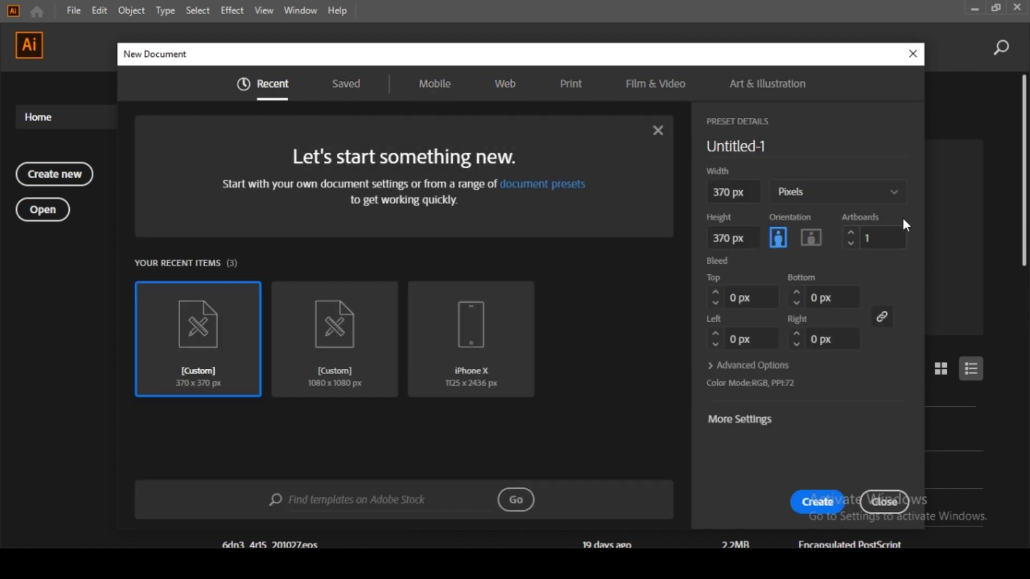
{"action": "left_click", "coordinate": [869, 193]}
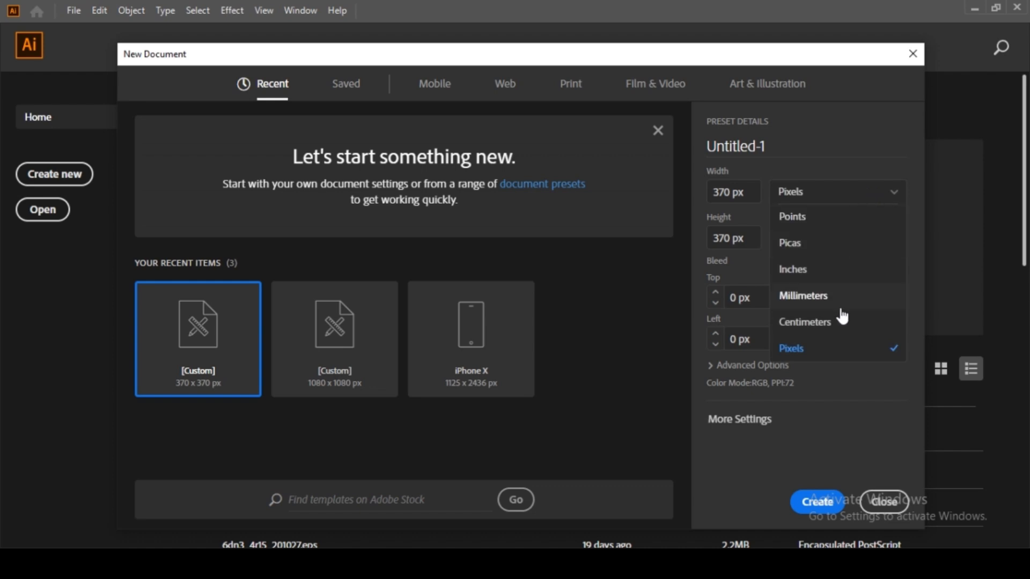
{"action": "left_click", "coordinate": [811, 224]}
{"action": "left_click", "coordinate": [808, 201]}
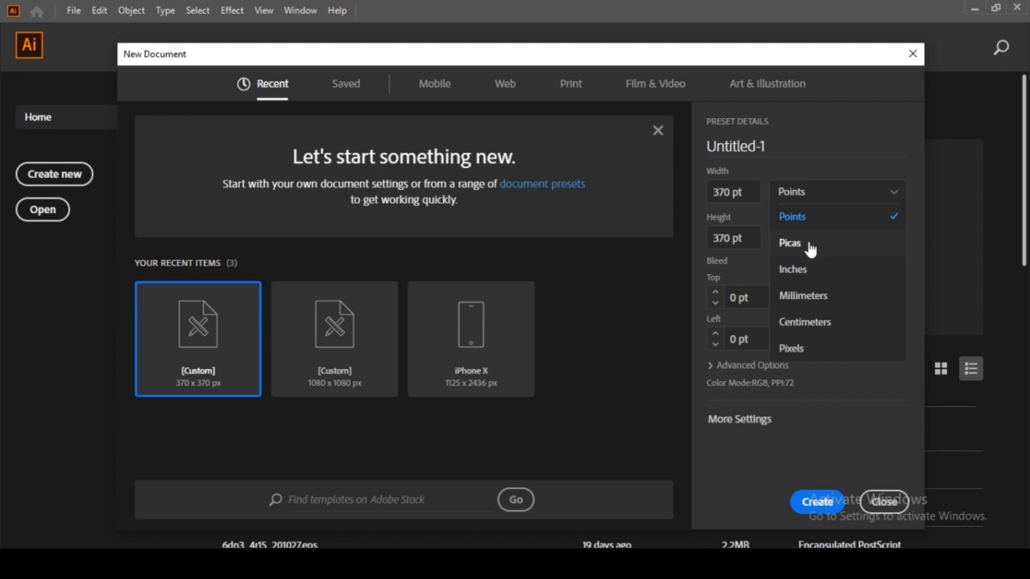
{"action": "left_click", "coordinate": [809, 240]}
Step: Cycle the units through inches, millimetres and centimetres, ending back on Pixels
{"action": "left_click", "coordinate": [793, 205]}
{"action": "left_click", "coordinate": [807, 265]}
{"action": "left_click", "coordinate": [798, 201]}
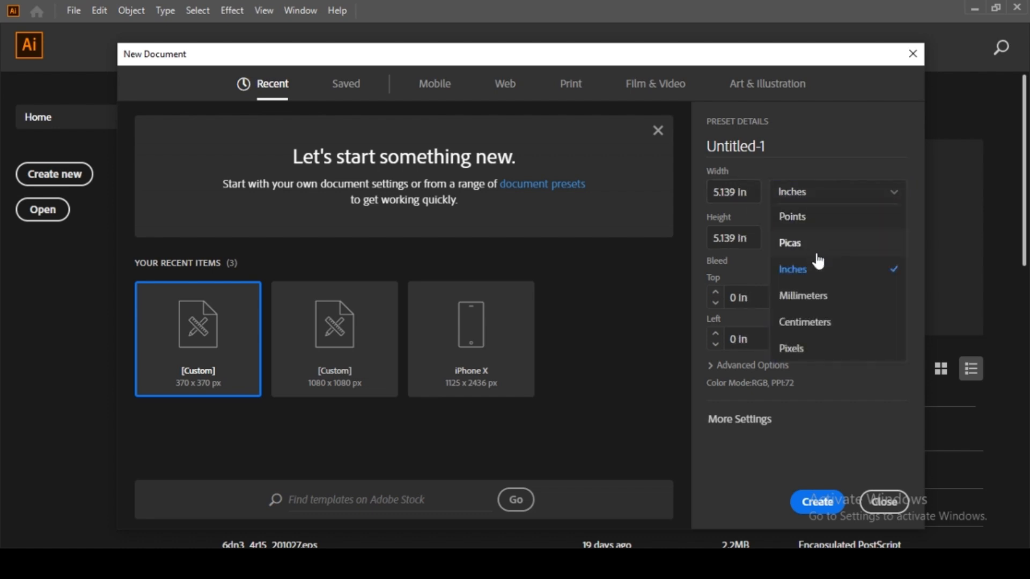
{"action": "left_click", "coordinate": [810, 295]}
{"action": "left_click", "coordinate": [752, 191]}
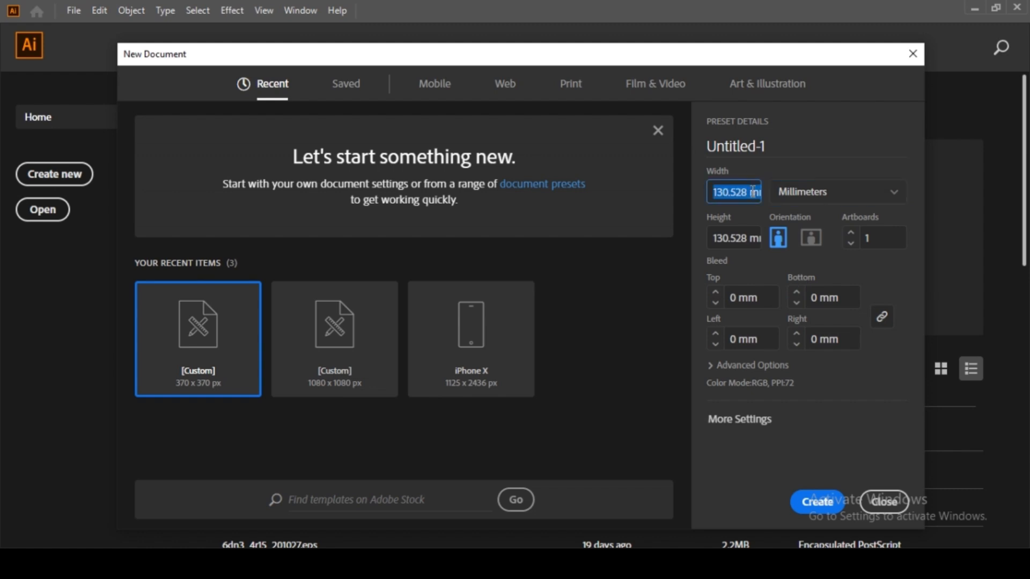
{"action": "left_click", "coordinate": [814, 202]}
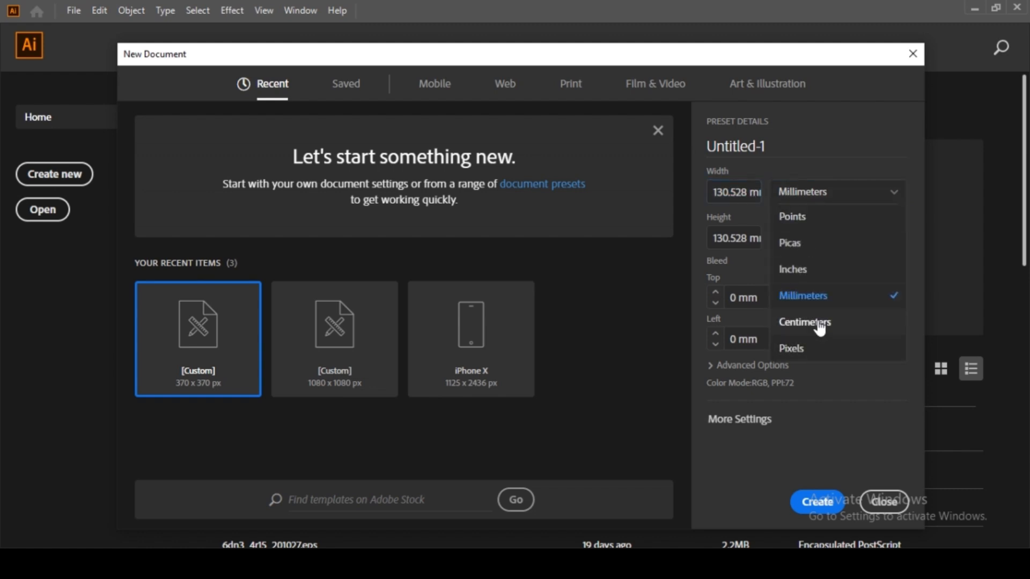
{"action": "left_click", "coordinate": [817, 322]}
{"action": "left_click", "coordinate": [833, 199]}
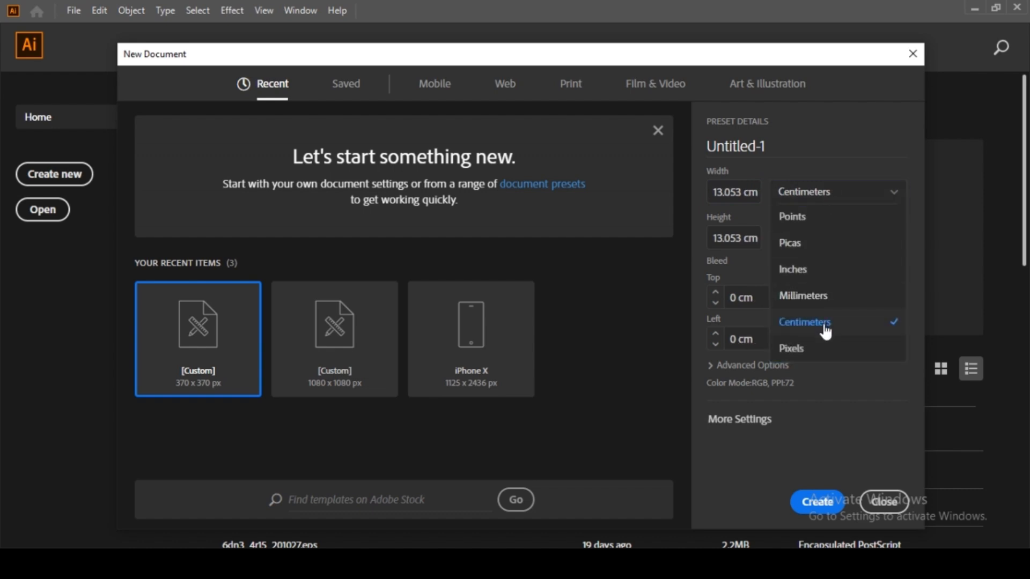
{"action": "left_click", "coordinate": [810, 343]}
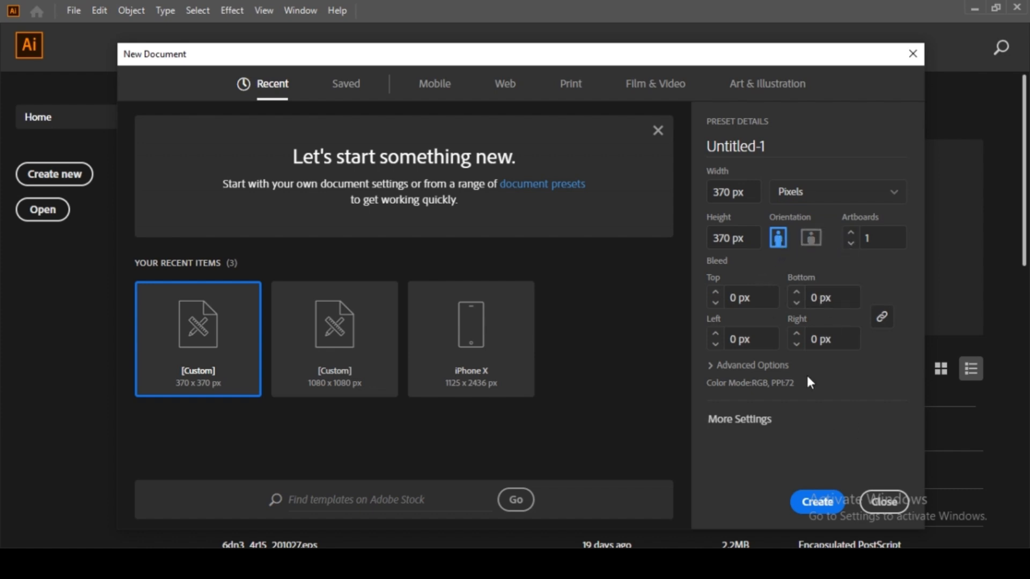
Step: Create a 1000 × 1000 px portrait document, Untitled-1
{"action": "left_click", "coordinate": [746, 191]}
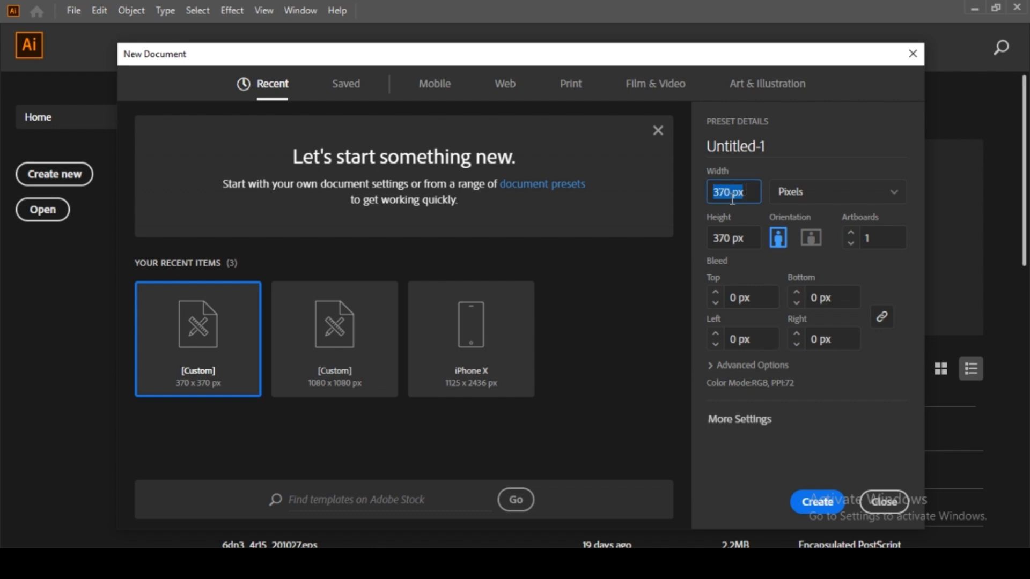
{"action": "type", "text": "1000"}
{"action": "key", "text": "Tab"}
{"action": "type", "text": "1"}
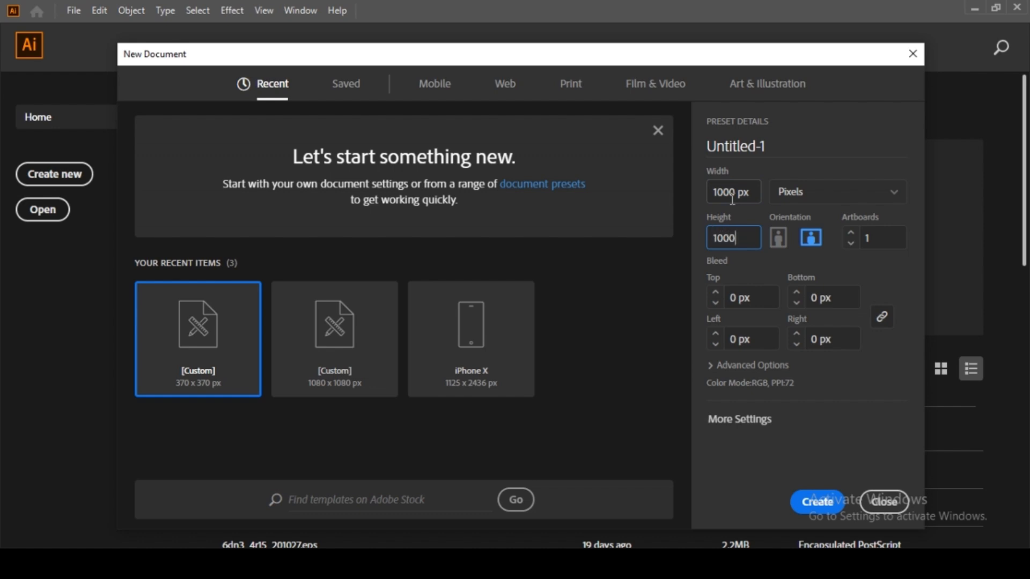
{"action": "type", "text": "000"}
{"action": "left_click", "coordinate": [777, 237]}
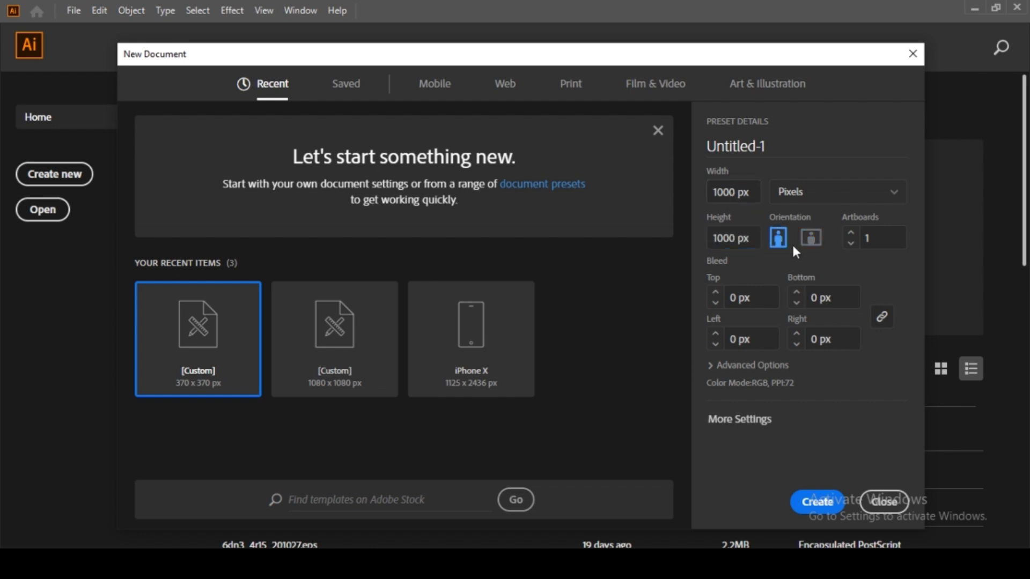
{"action": "left_click", "coordinate": [820, 500]}
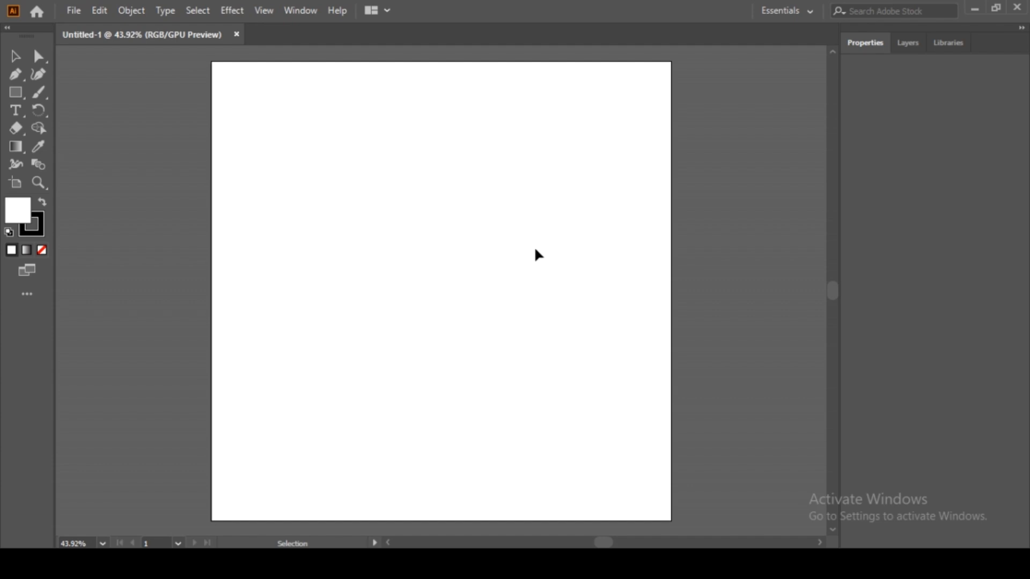
Step: Zoom and pan to centre the whole artboard at 33.33%
{"action": "key", "text": "z"}
{"action": "left_click", "coordinate": [532, 240], "text": "alt"}
{"action": "left_click_drag", "start_coordinate": [474, 267], "coordinate": [552, 207]}
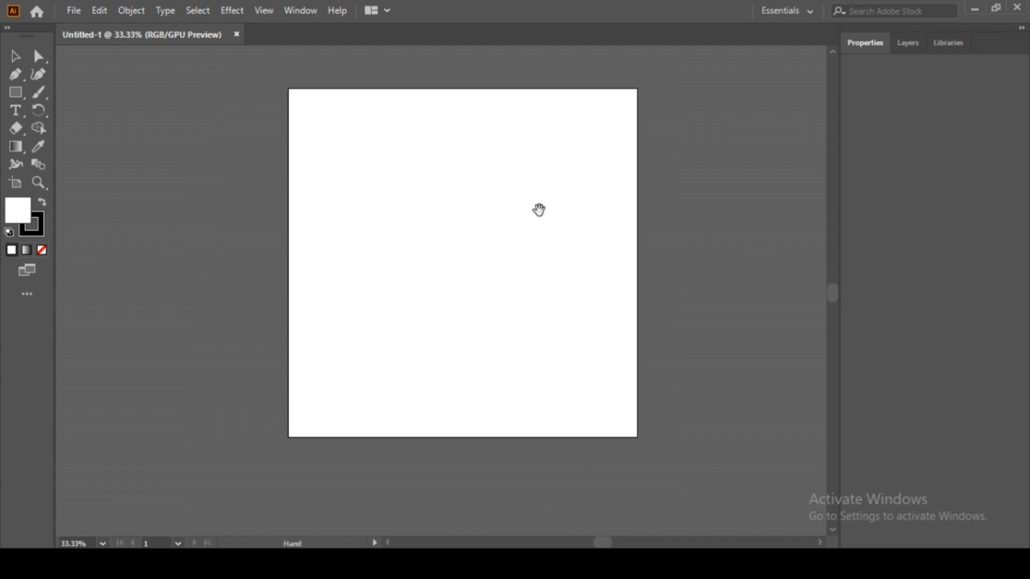
{"action": "left_click", "coordinate": [478, 200]}
{"action": "left_click_drag", "start_coordinate": [478, 200], "coordinate": [513, 145]}
{"action": "left_click", "coordinate": [514, 145], "text": "alt"}
{"action": "left_click_drag", "start_coordinate": [469, 281], "coordinate": [525, 147]}
{"action": "key", "text": "v"}
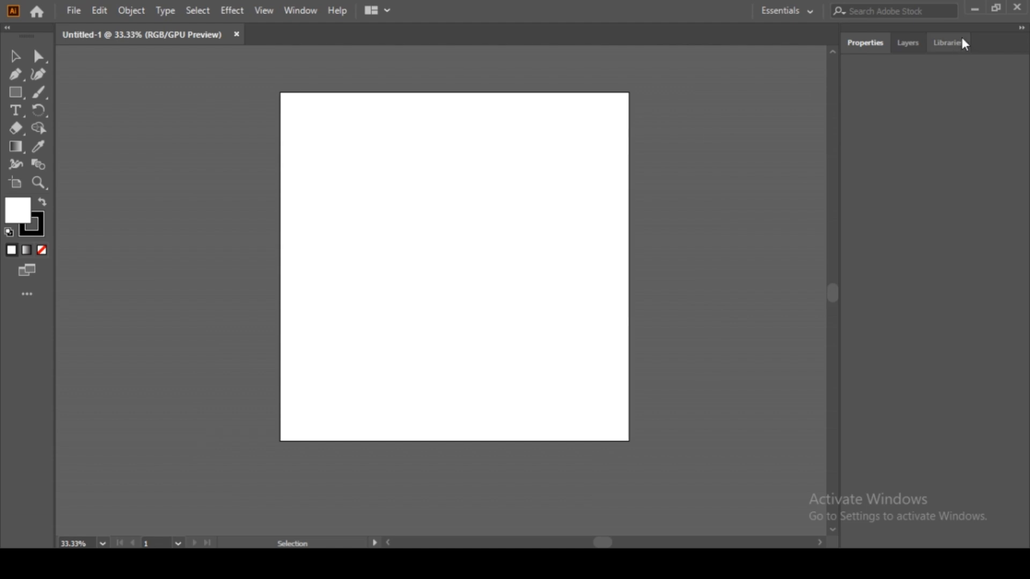
Step: Look through the Layers and Libraries panels, then return to Properties
{"action": "left_click", "coordinate": [871, 43]}
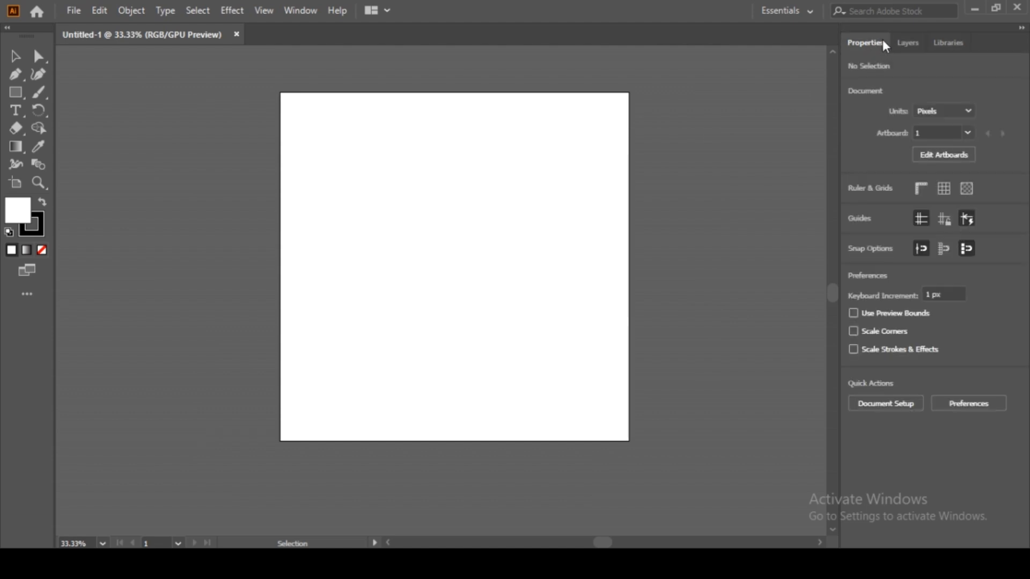
{"action": "left_click", "coordinate": [910, 47]}
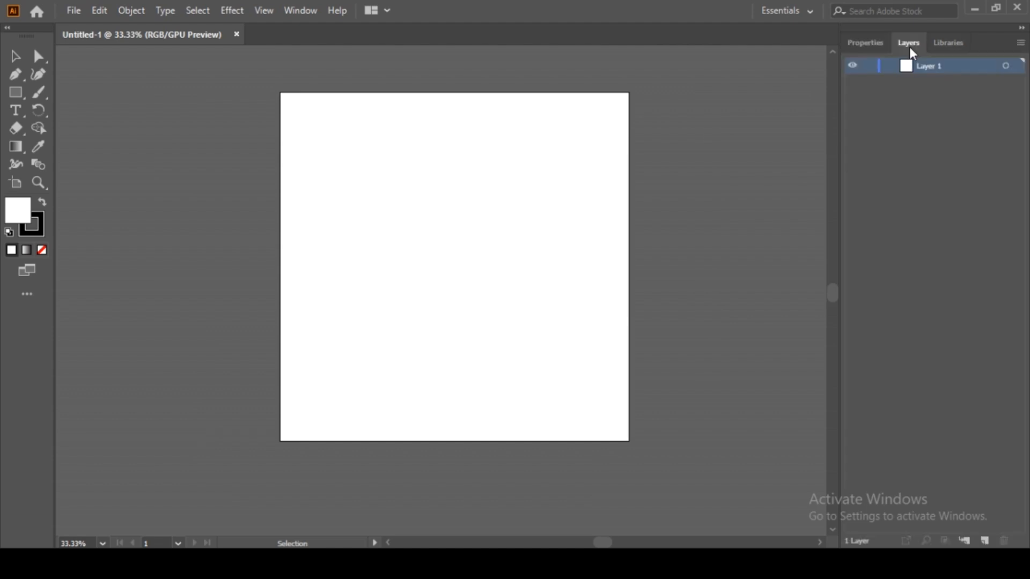
{"action": "left_click", "coordinate": [945, 48]}
{"action": "left_click", "coordinate": [876, 48]}
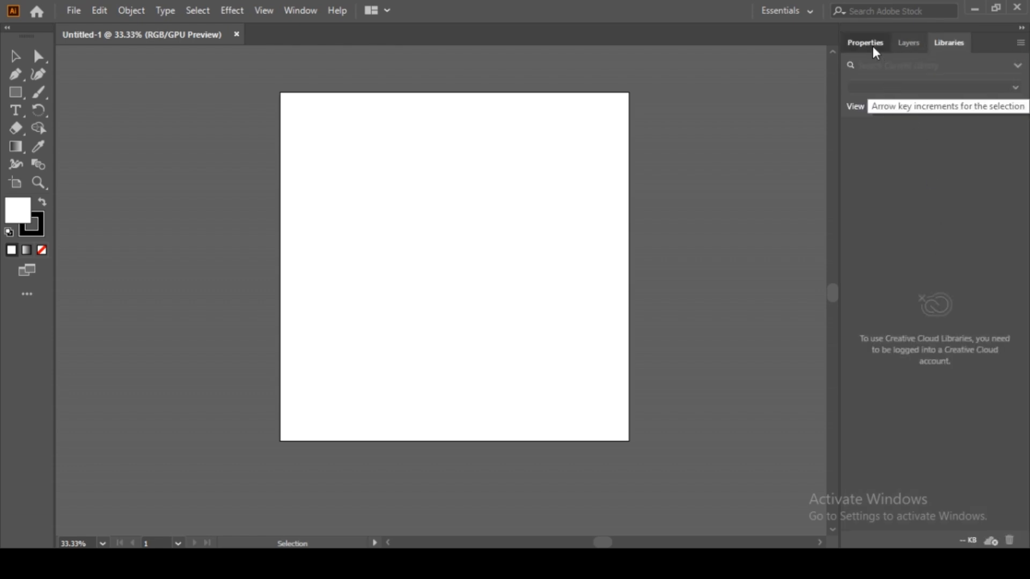
{"action": "left_click", "coordinate": [875, 51]}
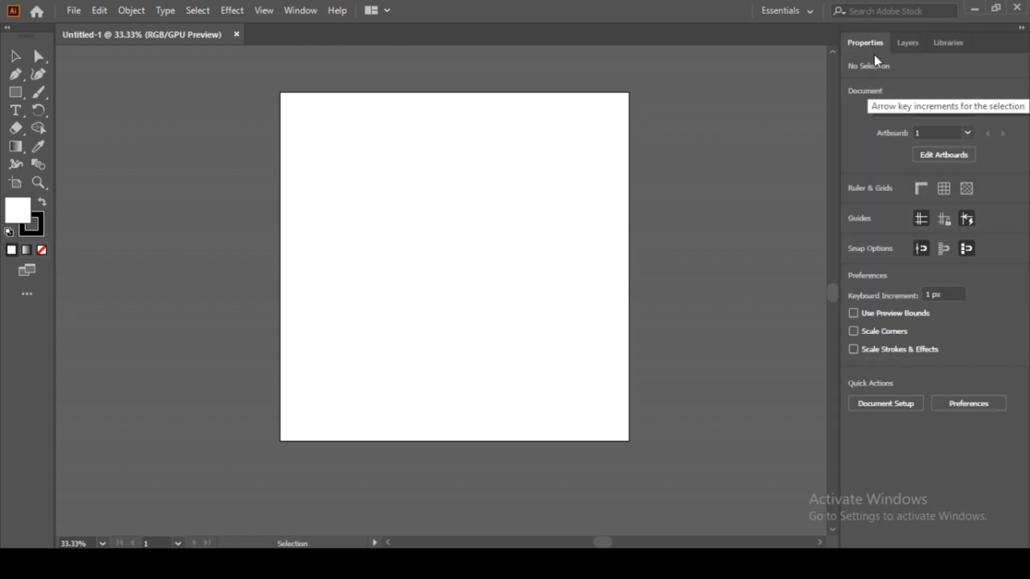
Step: Draw a square in the upper-left of the artboard and fill it red
{"action": "left_click", "coordinate": [16, 93]}
{"action": "left_click_drag", "start_coordinate": [322, 155], "coordinate": [441, 265]}
{"action": "key", "text": "v"}
{"action": "double_click", "coordinate": [24, 208]}
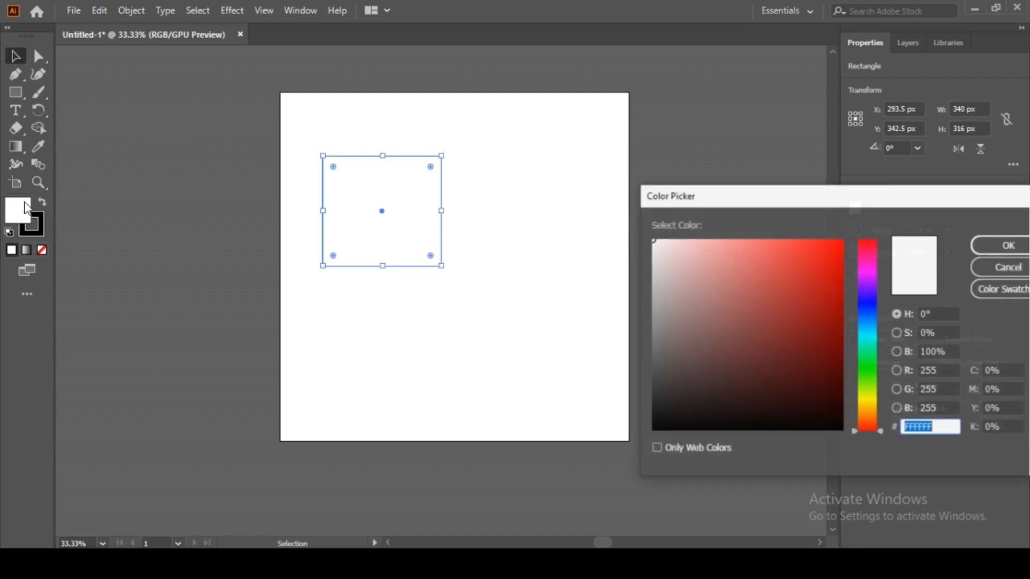
{"action": "left_click", "coordinate": [828, 255]}
{"action": "left_click", "coordinate": [1004, 245]}
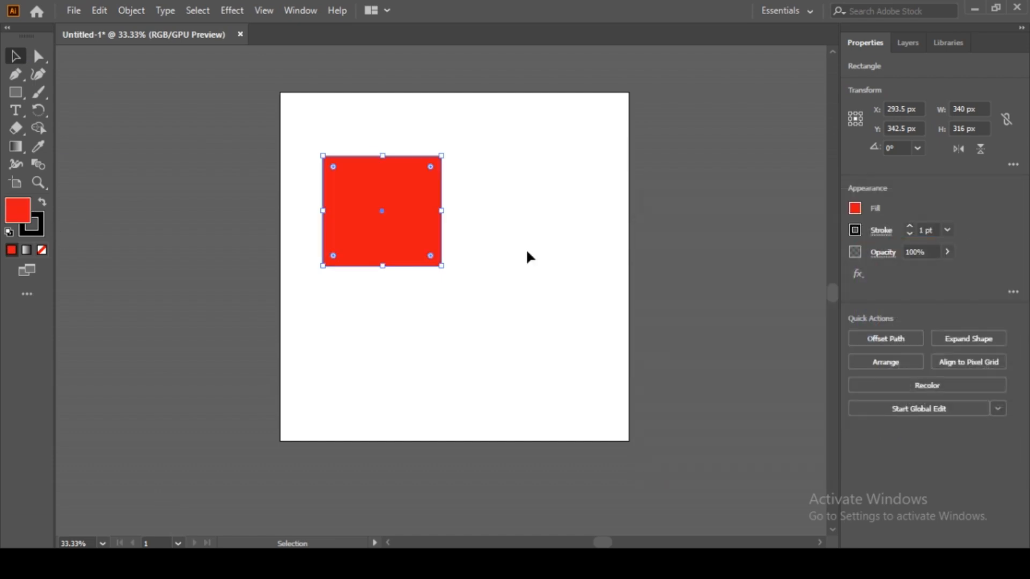
Step: Duplicate the red square and arrange both squares side by side along the top edge
{"action": "left_click_drag", "start_coordinate": [400, 220], "coordinate": [509, 298]}
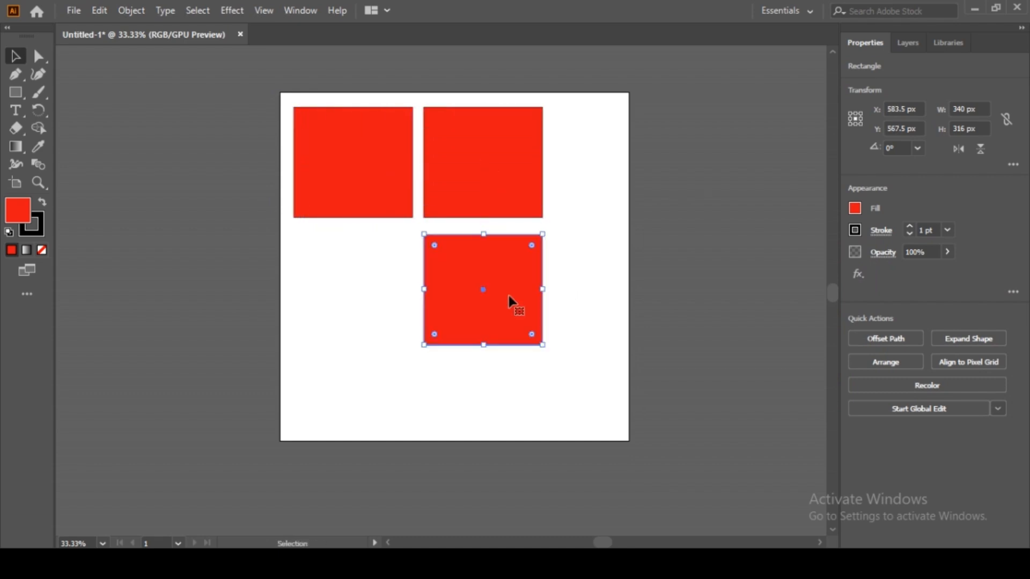
{"action": "key", "text": "ctrl"}
{"action": "key", "text": "ctrl+z"}
{"action": "key", "text": "ctrl+z"}
{"action": "key", "text": "ctrl"}
{"action": "key", "text": "ctrl+z"}
{"action": "left_click_drag", "start_coordinate": [338, 126], "coordinate": [444, 172]}
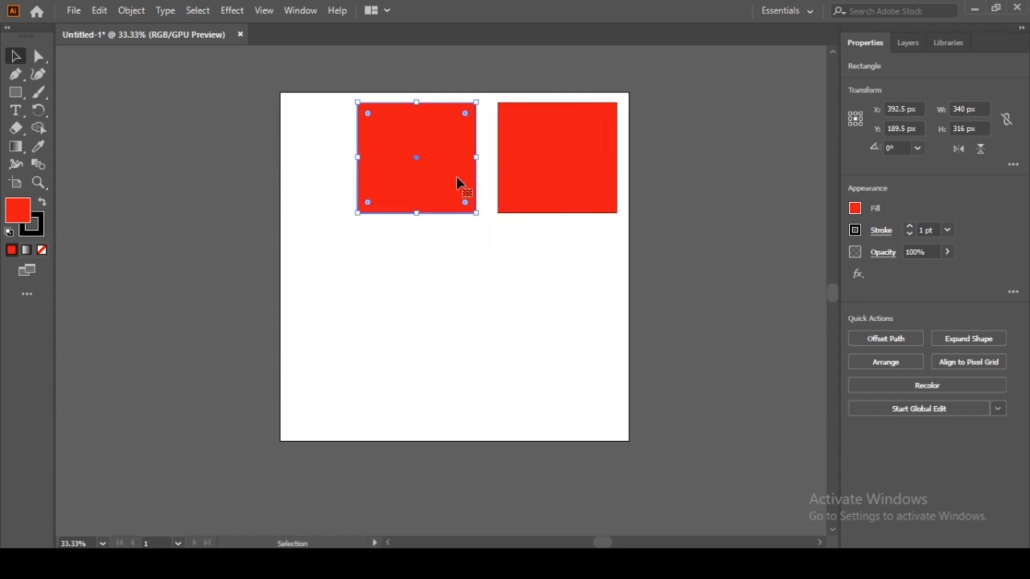
{"action": "left_click", "coordinate": [528, 187], "text": "shift"}
{"action": "left_click_drag", "start_coordinate": [536, 191], "coordinate": [498, 191]}
{"action": "left_click", "coordinate": [464, 313]}
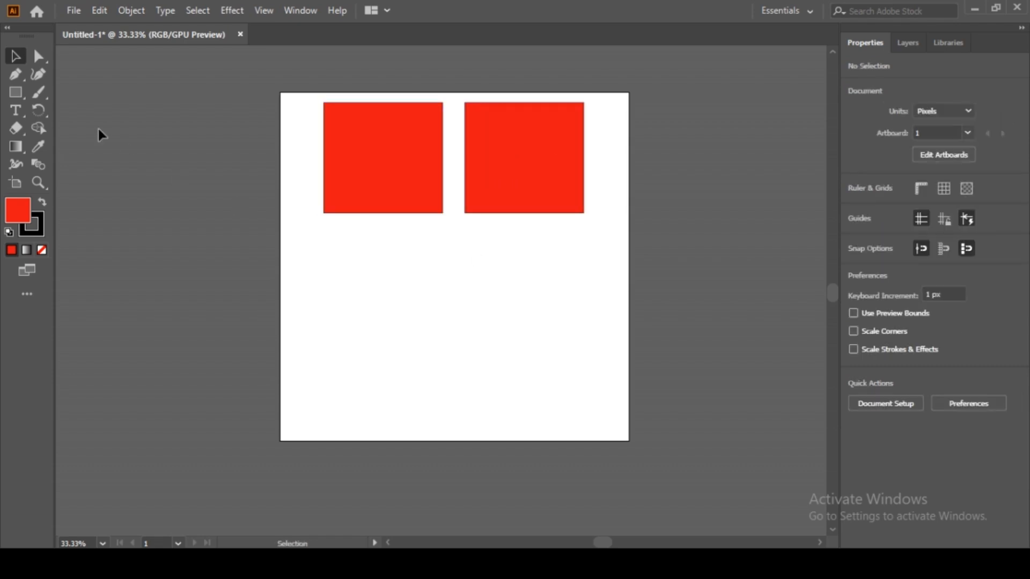
Step: Draw a red circle below the left square
{"action": "left_click", "coordinate": [19, 96]}
{"action": "left_click", "coordinate": [26, 102]}
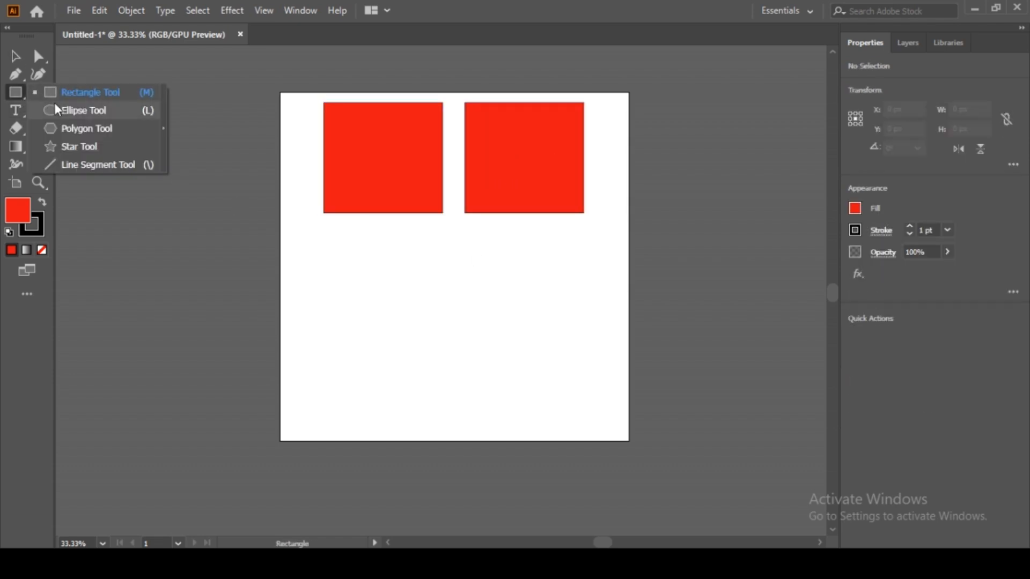
{"action": "left_click", "coordinate": [66, 111]}
{"action": "left_click_drag", "start_coordinate": [329, 234], "coordinate": [462, 368]}
{"action": "key", "text": "v"}
{"action": "left_click_drag", "start_coordinate": [414, 317], "coordinate": [400, 311]}
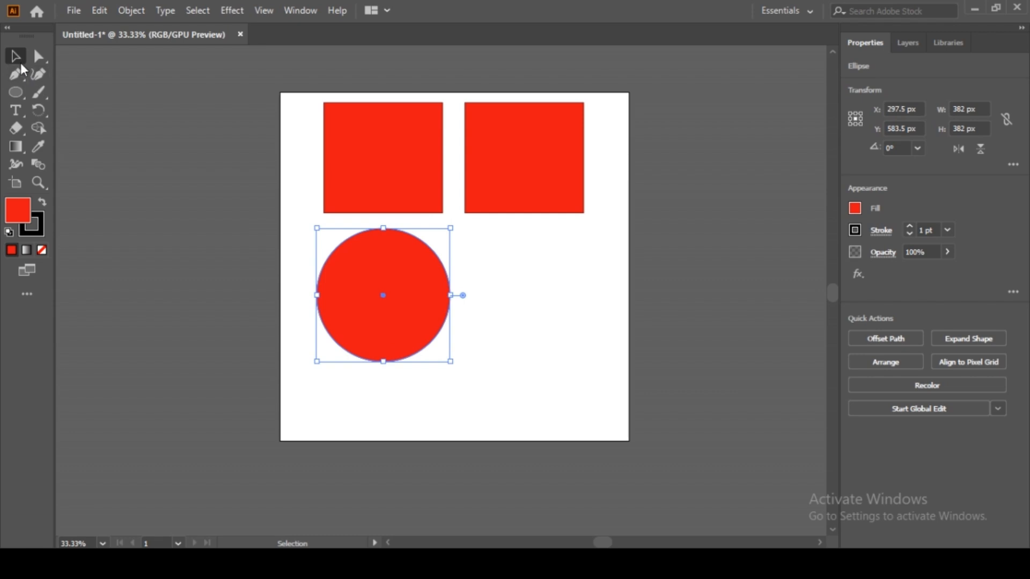
Step: Draw a red hexagon and place it beside the circle
{"action": "left_click", "coordinate": [19, 96]}
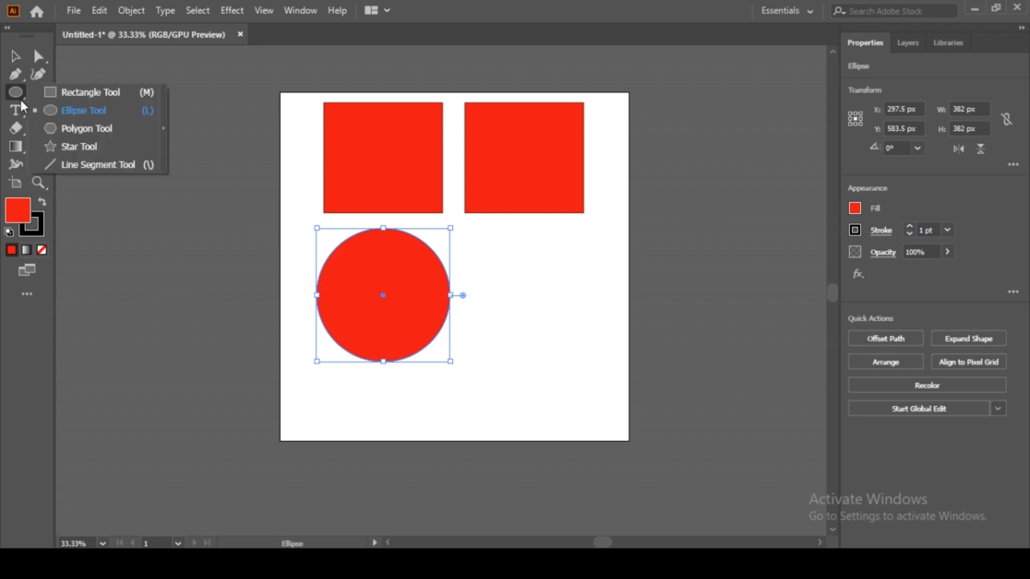
{"action": "left_click", "coordinate": [80, 128]}
{"action": "left_click", "coordinate": [476, 228]}
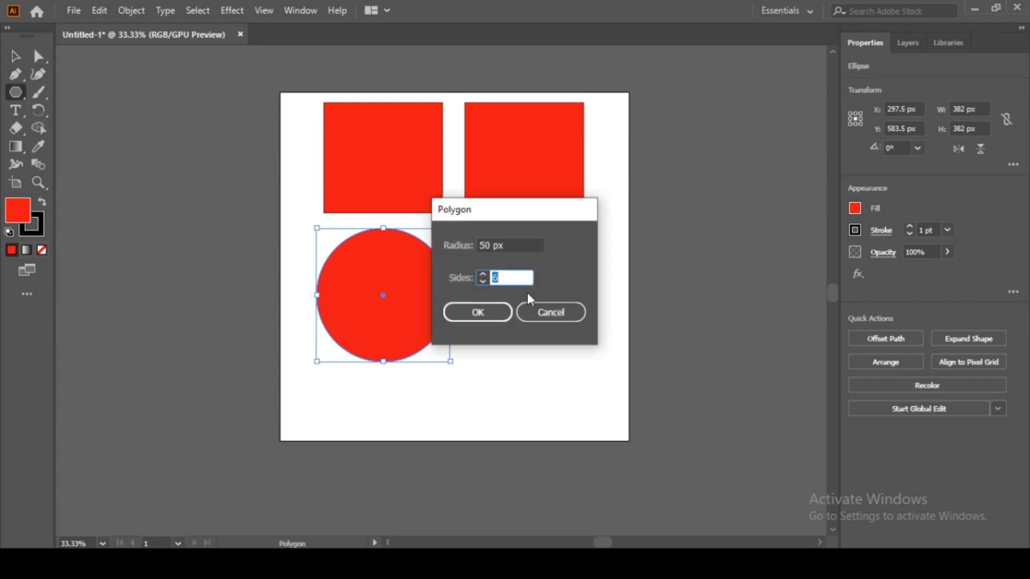
{"action": "left_click", "coordinate": [529, 307]}
{"action": "left_click_drag", "start_coordinate": [465, 239], "coordinate": [513, 295]}
{"action": "key", "text": "v"}
{"action": "left_click_drag", "start_coordinate": [489, 263], "coordinate": [555, 317]}
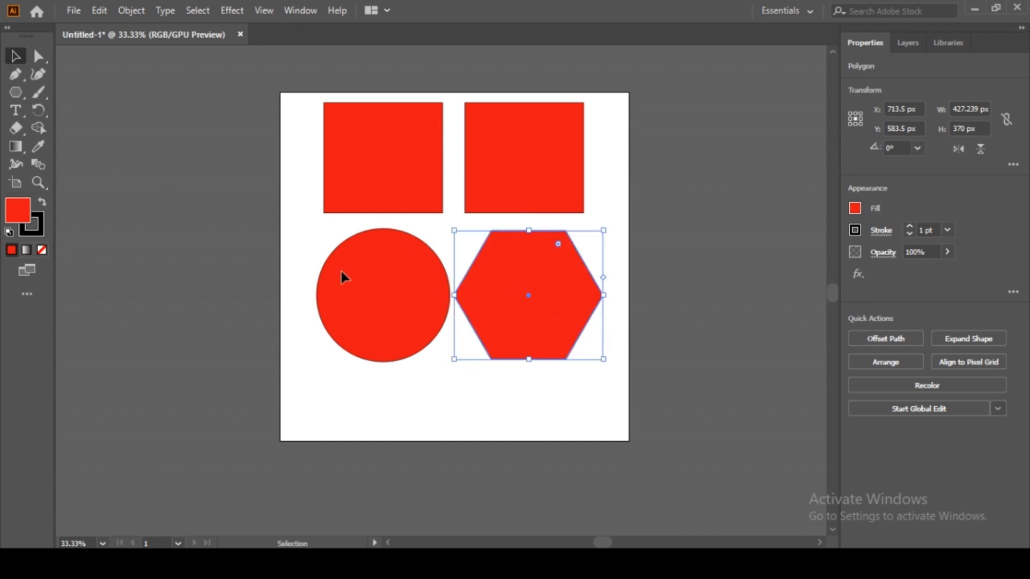
{"action": "left_click_drag", "start_coordinate": [494, 294], "coordinate": [494, 284]}
Step: Draw a tilted red star and move it to the bottom centre of the artboard
{"action": "left_click", "coordinate": [401, 305]}
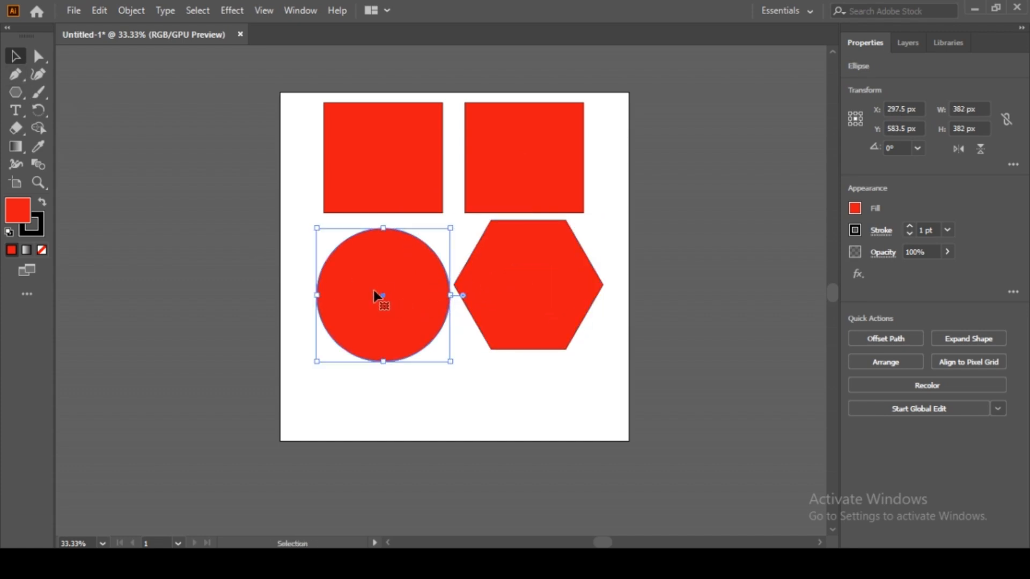
{"action": "left_click", "coordinate": [20, 96]}
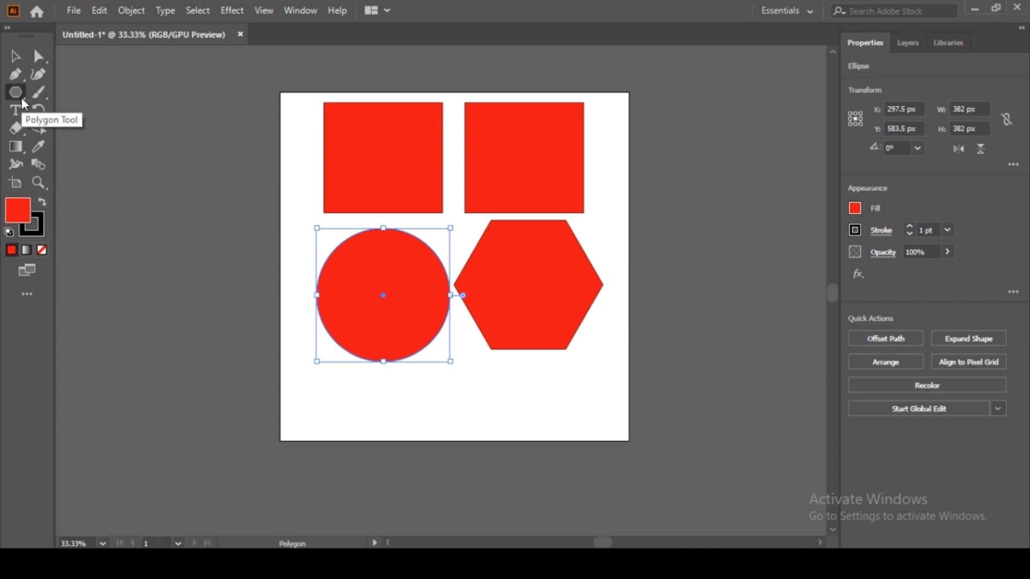
{"action": "left_click_drag", "start_coordinate": [24, 99], "coordinate": [81, 157]}
{"action": "left_click_drag", "start_coordinate": [362, 374], "coordinate": [396, 408]}
{"action": "key", "text": "v"}
{"action": "left_click_drag", "start_coordinate": [359, 370], "coordinate": [455, 385]}
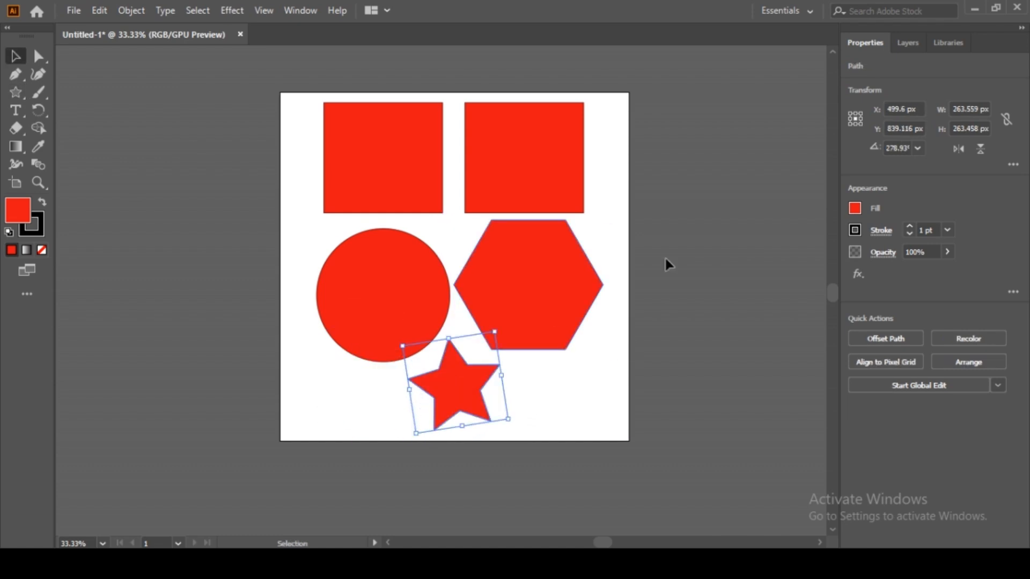
Step: Make the star cyan and the hexagon orange
{"action": "left_click", "coordinate": [855, 209]}
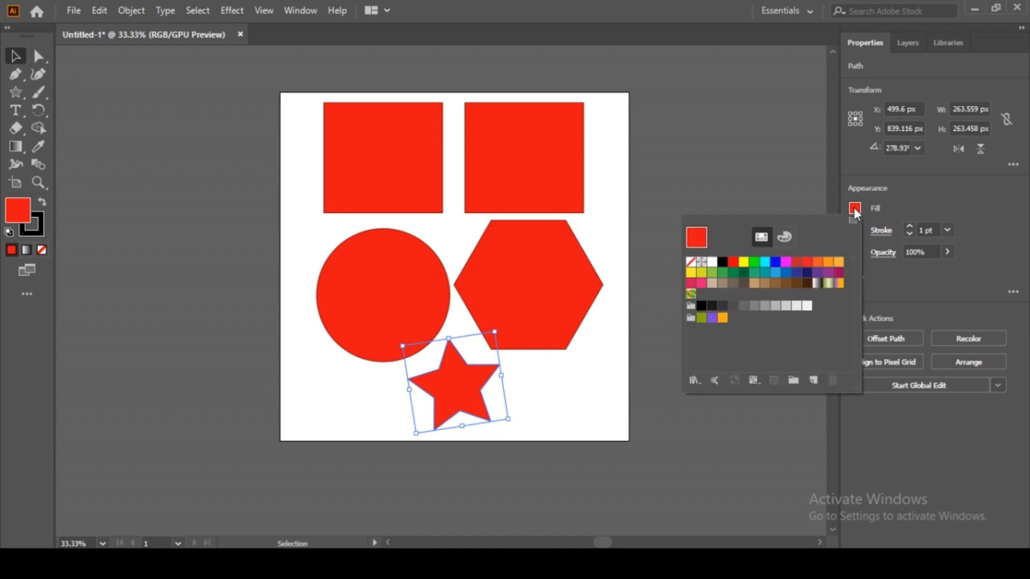
{"action": "left_click", "coordinate": [765, 262]}
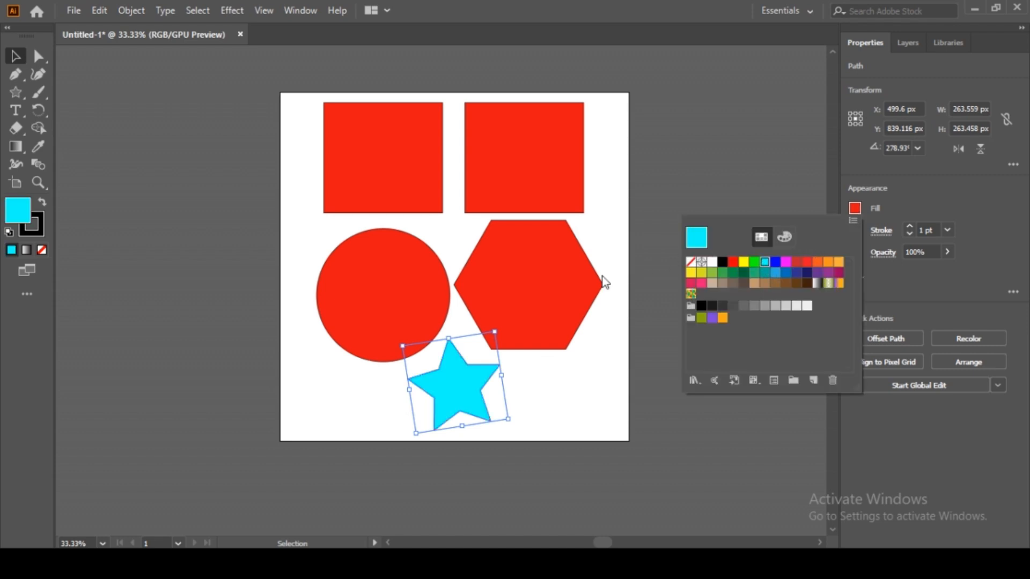
{"action": "left_click", "coordinate": [548, 290]}
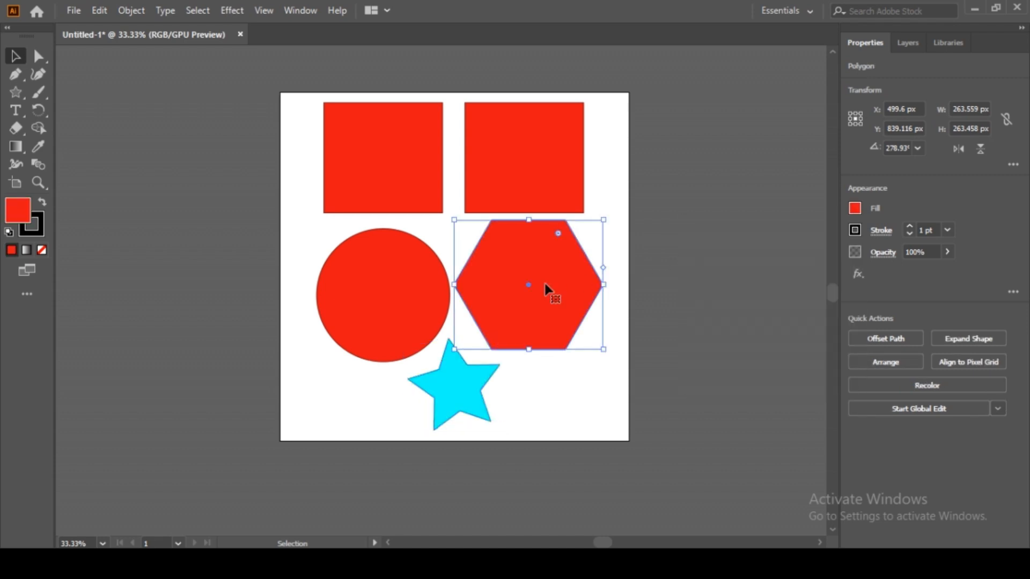
{"action": "left_click", "coordinate": [854, 208]}
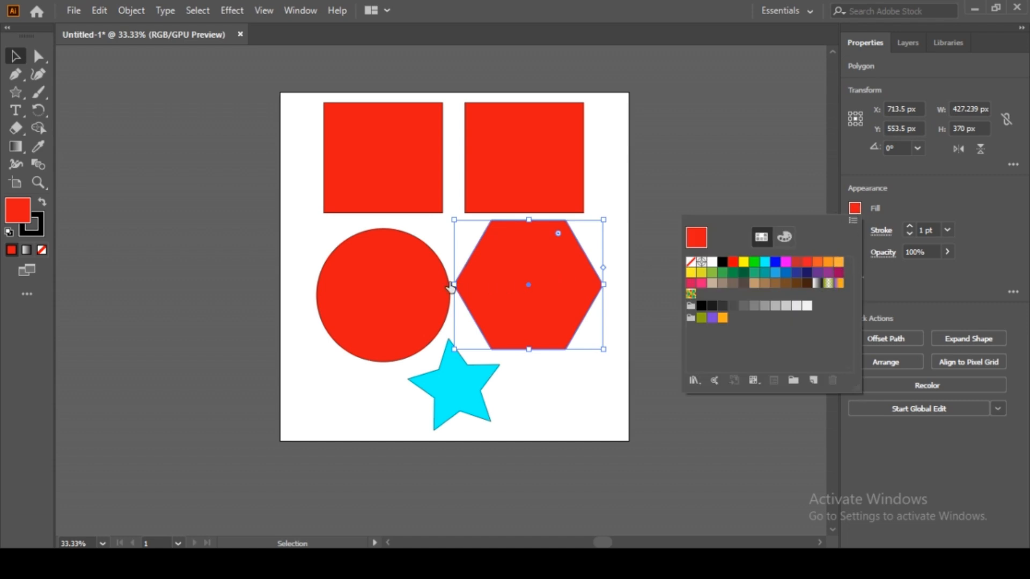
{"action": "left_click", "coordinate": [838, 261]}
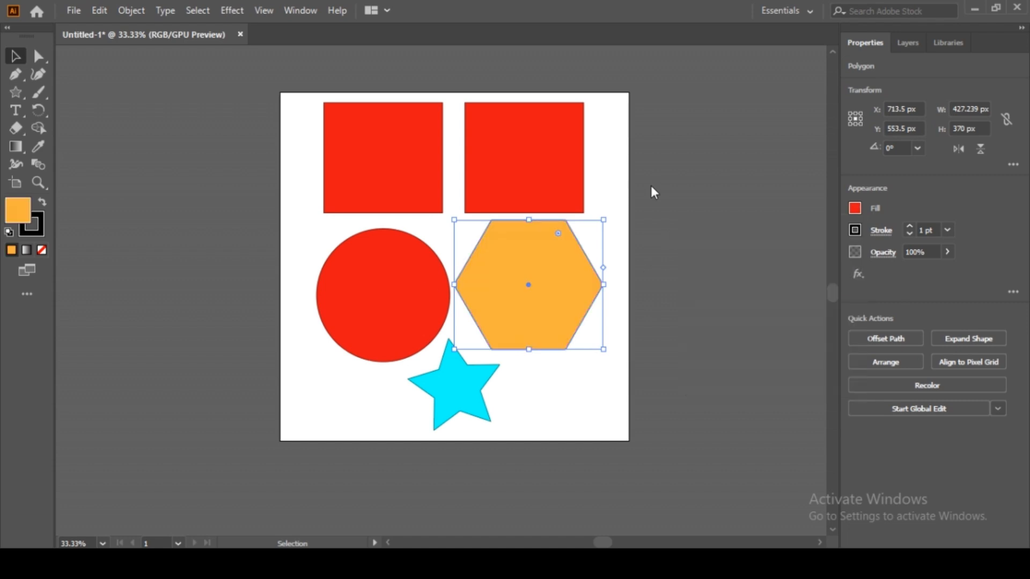
Step: Recolour the circle dark green
{"action": "left_click", "coordinate": [418, 278]}
{"action": "left_click", "coordinate": [855, 208]}
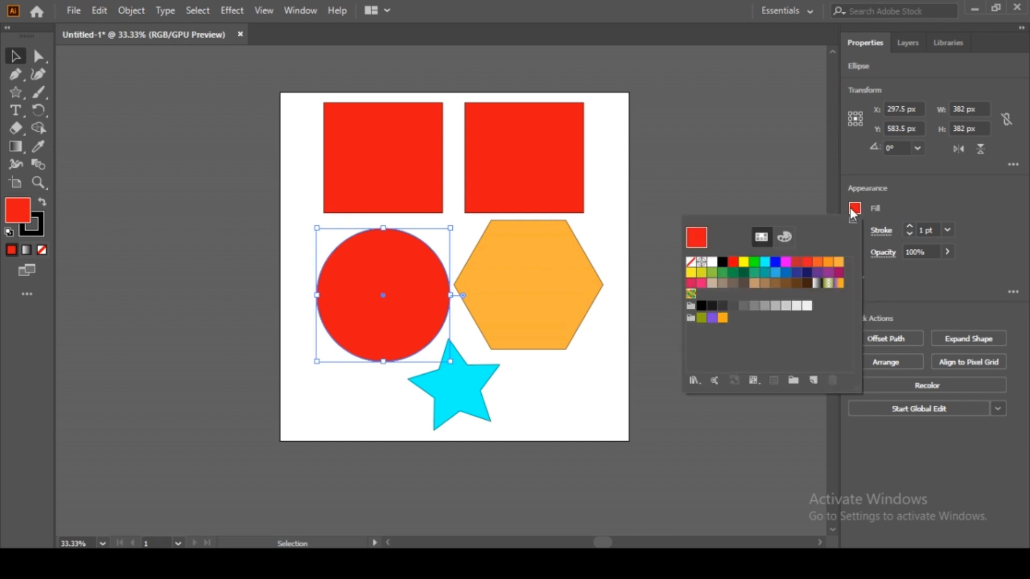
{"action": "left_click", "coordinate": [779, 276]}
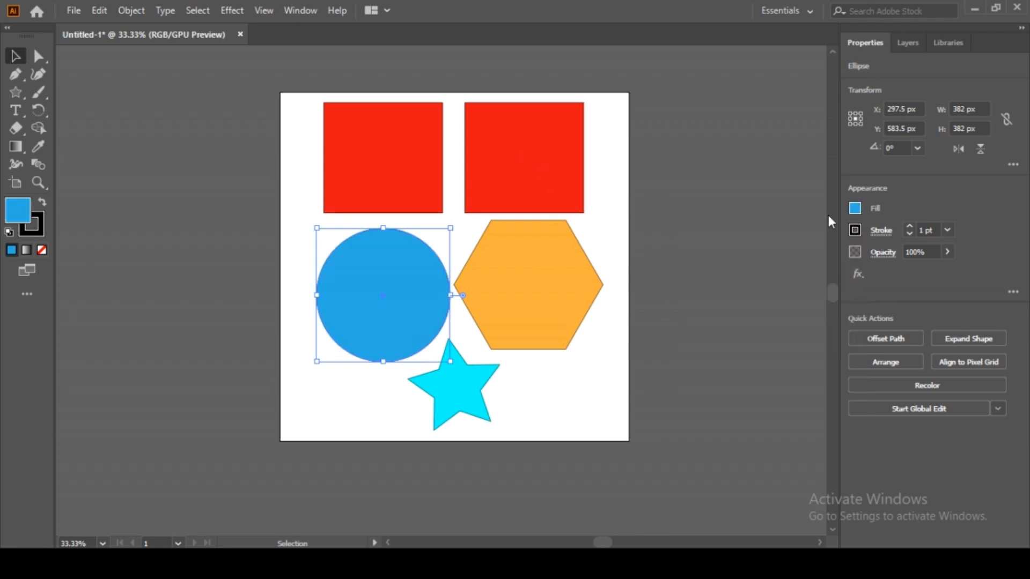
{"action": "left_click", "coordinate": [855, 209]}
{"action": "left_click", "coordinate": [734, 273]}
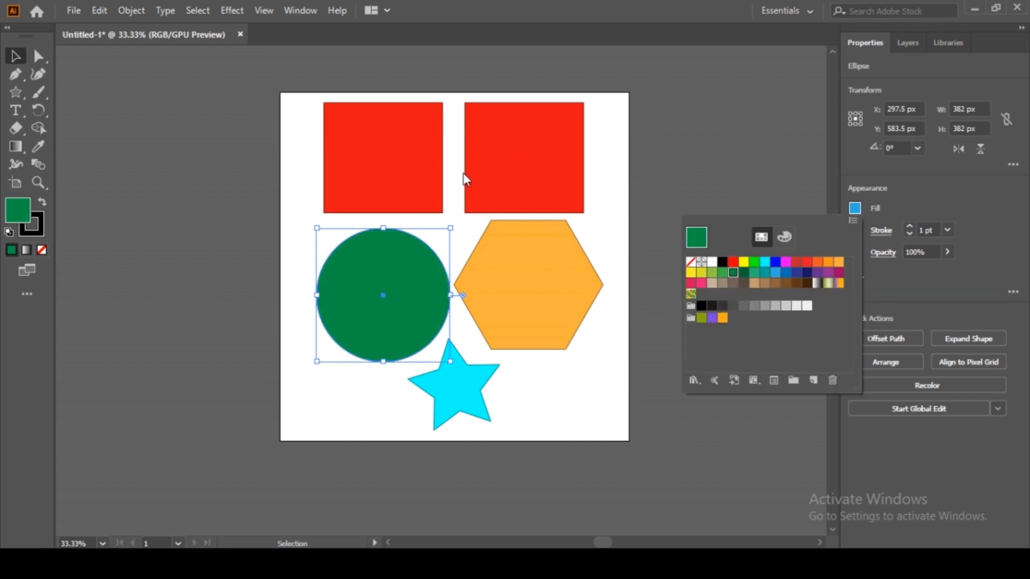
Step: Make the left square dark brown and the right square blue
{"action": "left_click", "coordinate": [423, 167]}
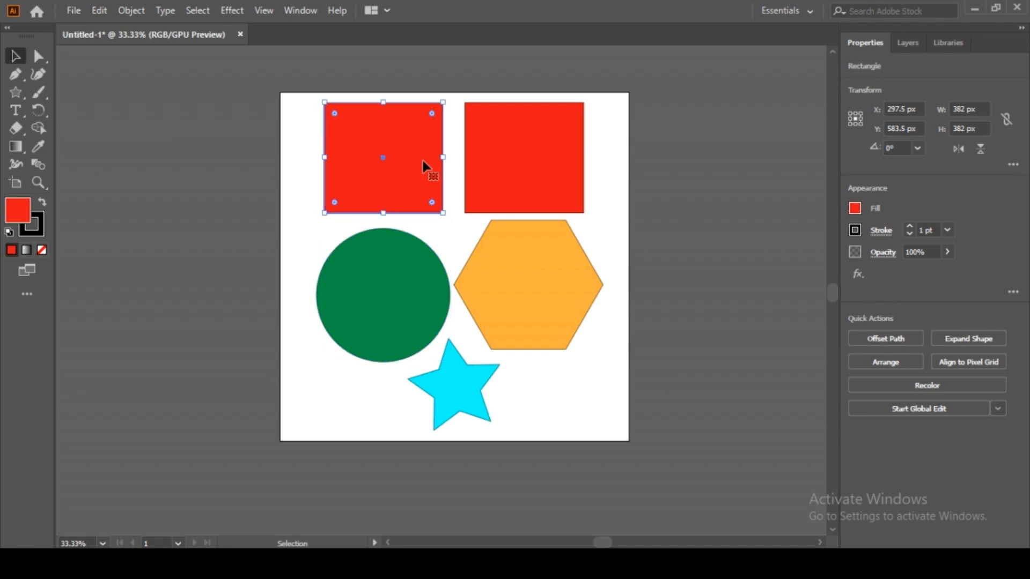
{"action": "left_click", "coordinate": [855, 208]}
{"action": "left_click", "coordinate": [804, 278]}
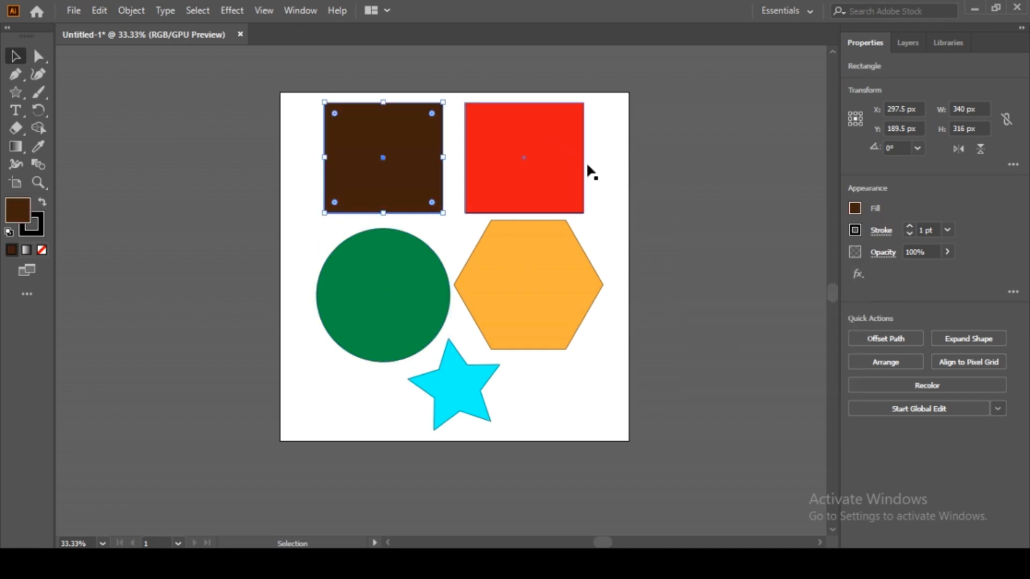
{"action": "left_click", "coordinate": [521, 171]}
{"action": "left_click", "coordinate": [854, 209]}
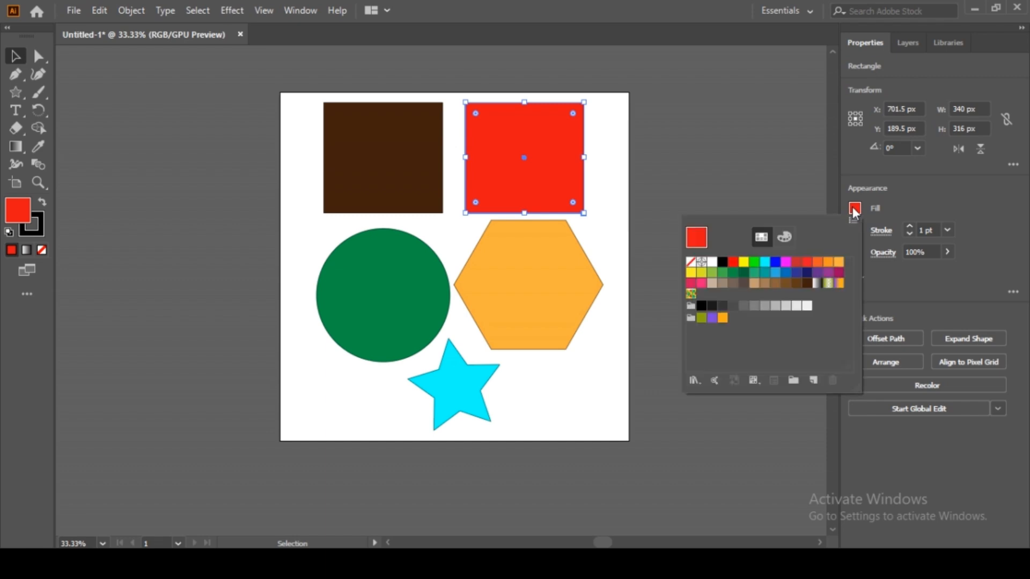
{"action": "left_click", "coordinate": [776, 262]}
{"action": "left_click", "coordinate": [736, 144]}
{"action": "left_click", "coordinate": [708, 232]}
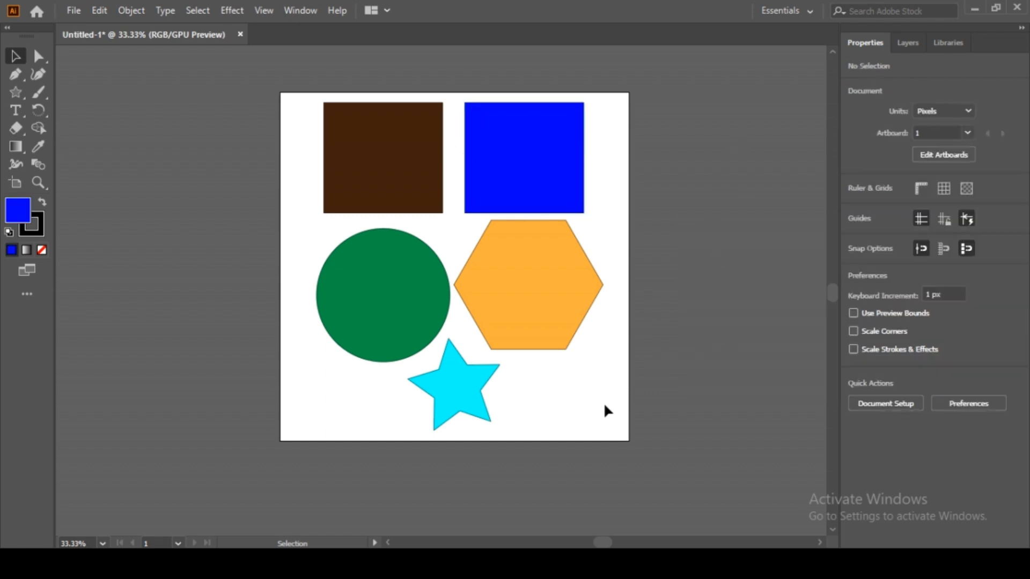
Step: Nudge the green circle up-left and shrink the orange hexagon from its bottom edge
{"action": "mouse_move", "coordinate": [396, 312]}
{"action": "left_mouse_down"}
{"action": "mouse_move", "coordinate": [373, 354]}
{"action": "mouse_move", "coordinate": [393, 307]}
{"action": "left_mouse_up"}
{"action": "left_click", "coordinate": [554, 343]}
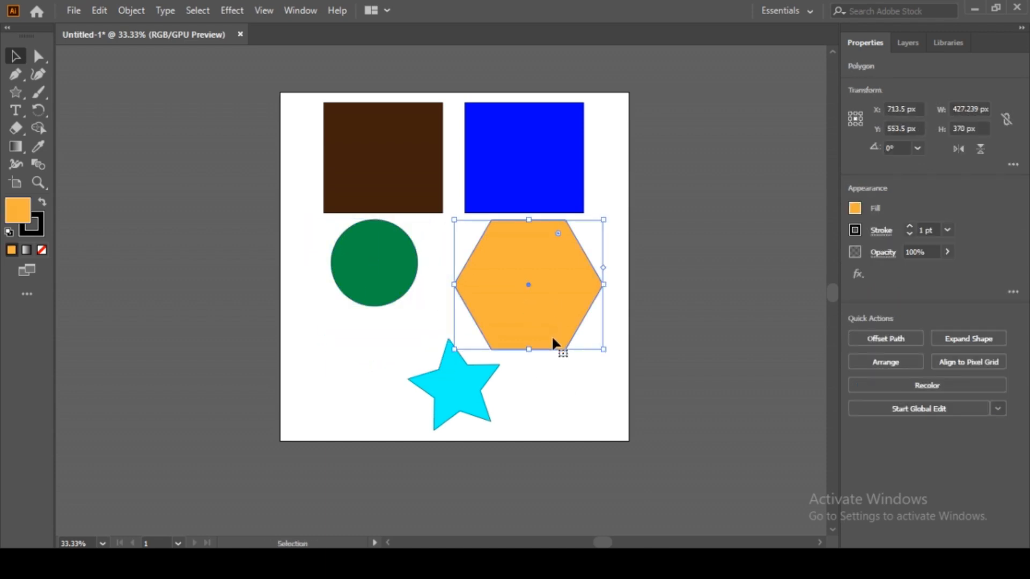
{"action": "left_click", "coordinate": [526, 352]}
{"action": "left_click", "coordinate": [531, 351]}
{"action": "left_click_drag", "start_coordinate": [531, 352], "coordinate": [531, 324]}
Step: Move the cyan star up and to the left, then zoom in on it
{"action": "left_click", "coordinate": [472, 388]}
{"action": "left_click_drag", "start_coordinate": [474, 389], "coordinate": [620, 341]}
{"action": "key", "text": "ctrl+space"}
{"action": "key", "text": "space"}
{"action": "left_click_drag", "start_coordinate": [443, 368], "coordinate": [515, 277]}
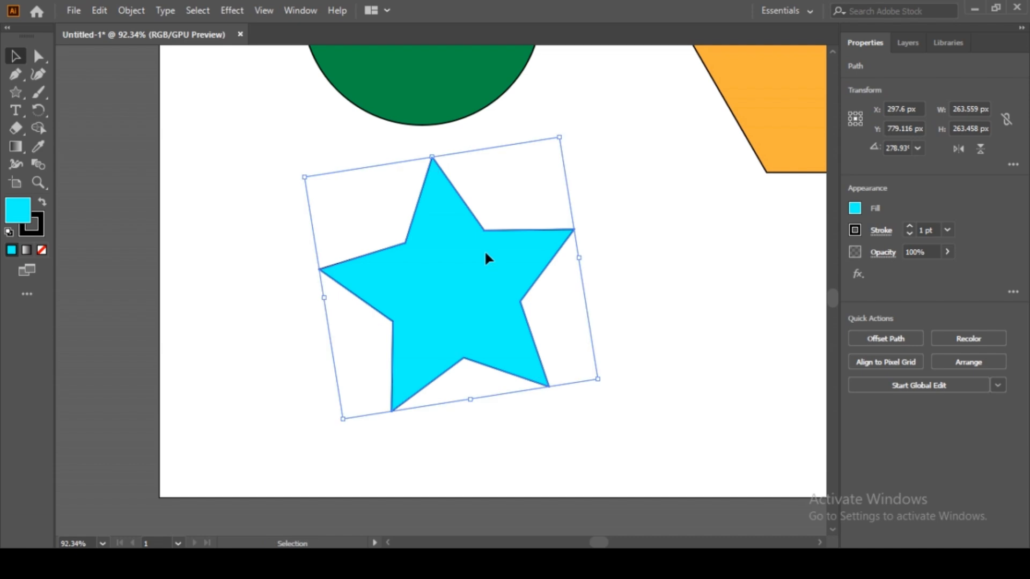
Step: Round off the cyan star's points with its live-corner widget
{"action": "left_click", "coordinate": [557, 214]}
{"action": "left_click", "coordinate": [529, 244]}
{"action": "key", "text": "a"}
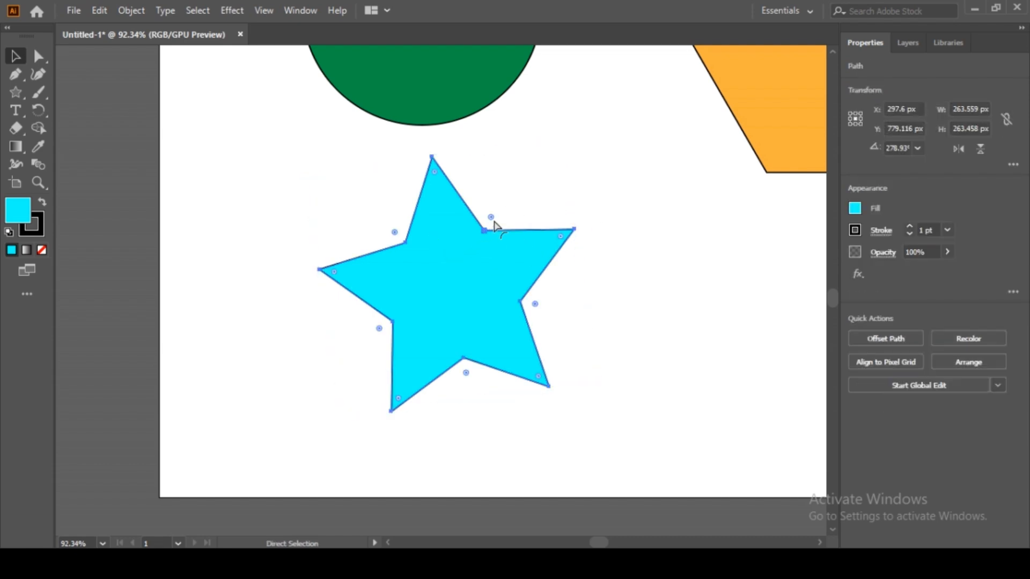
{"action": "mouse_move", "coordinate": [493, 221]}
{"action": "left_mouse_down"}
{"action": "mouse_move", "coordinate": [480, 239]}
{"action": "mouse_move", "coordinate": [516, 203]}
{"action": "mouse_move", "coordinate": [504, 195]}
{"action": "mouse_move", "coordinate": [517, 179]}
{"action": "mouse_move", "coordinate": [488, 223]}
{"action": "mouse_move", "coordinate": [486, 263]}
{"action": "mouse_move", "coordinate": [506, 219]}
{"action": "left_mouse_up"}
{"action": "key", "text": "v"}
{"action": "key", "text": "a"}
{"action": "key", "text": "v"}
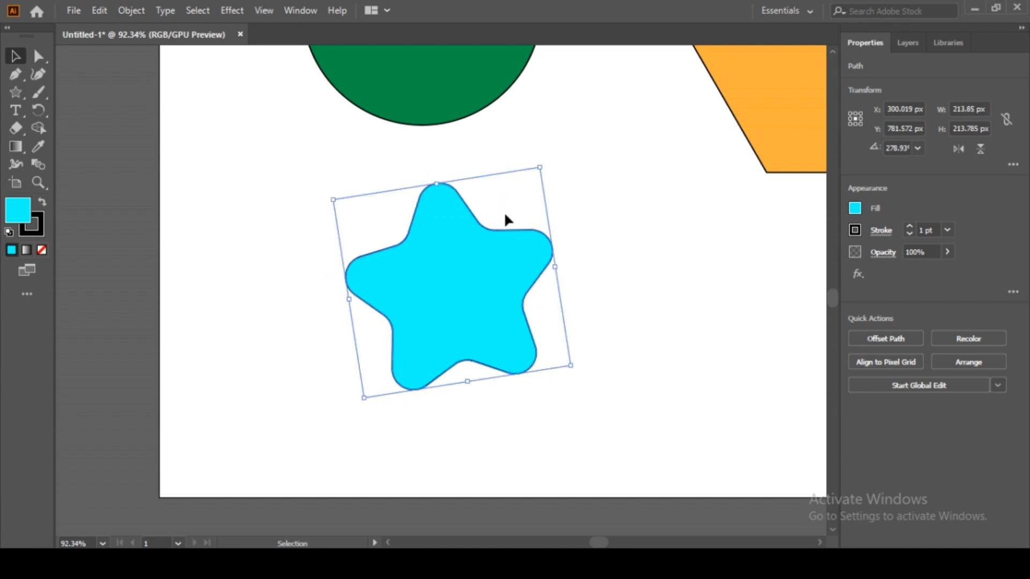
Step: Heavily round the orange hexagon's corners
{"action": "left_click", "coordinate": [574, 195]}
{"action": "left_click_drag", "start_coordinate": [554, 182], "coordinate": [436, 280]}
{"action": "scroll", "coordinate": [468, 260], "scroll_direction": "down", "scroll_amount": 1}
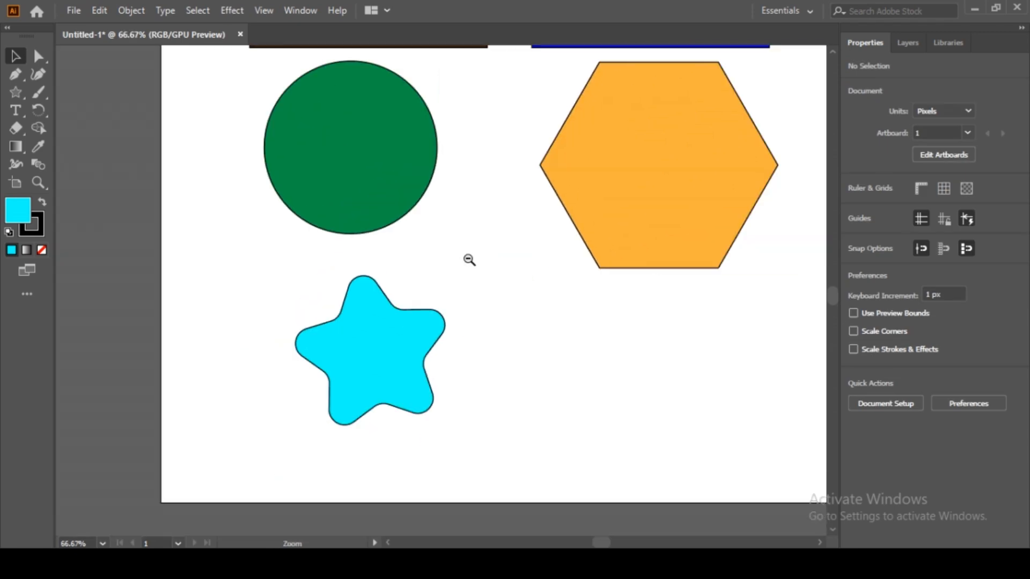
{"action": "left_click_drag", "start_coordinate": [591, 232], "coordinate": [418, 304]}
{"action": "left_click", "coordinate": [497, 246]}
{"action": "key", "text": "a"}
{"action": "mouse_move", "coordinate": [537, 152]}
{"action": "left_mouse_down"}
{"action": "mouse_move", "coordinate": [483, 258]}
{"action": "mouse_move", "coordinate": [535, 151]}
{"action": "mouse_move", "coordinate": [529, 168]}
{"action": "left_mouse_up"}
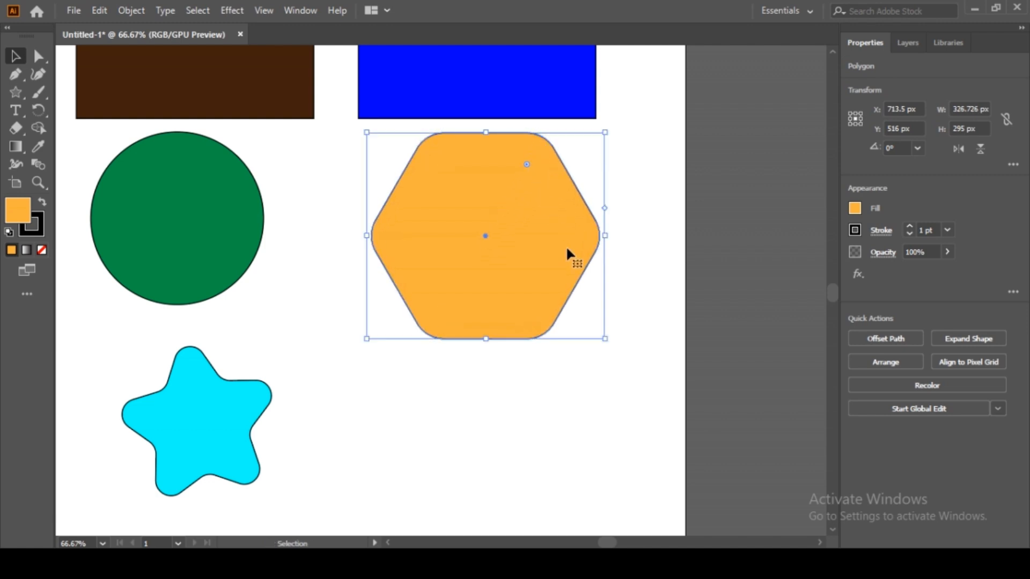
Step: Return the orange hexagon to sharp corners
{"action": "left_click_drag", "start_coordinate": [569, 237], "coordinate": [633, 259]}
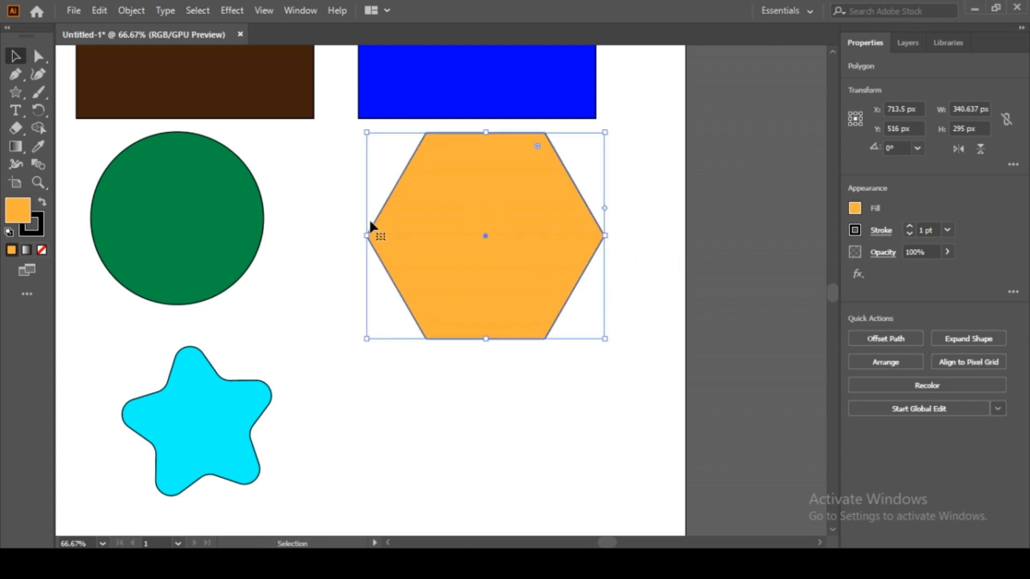
{"action": "left_click_drag", "start_coordinate": [318, 193], "coordinate": [586, 328]}
{"action": "left_click", "coordinate": [483, 345]}
{"action": "key", "text": "a"}
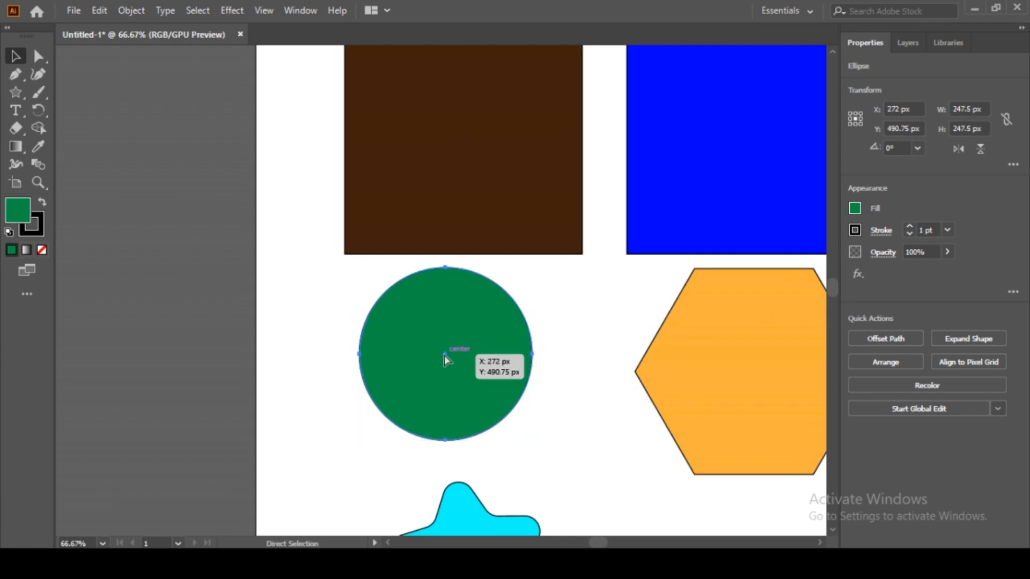
Step: Round the corners of the brown square and the blue square
{"action": "left_click_drag", "start_coordinate": [588, 231], "coordinate": [503, 392]}
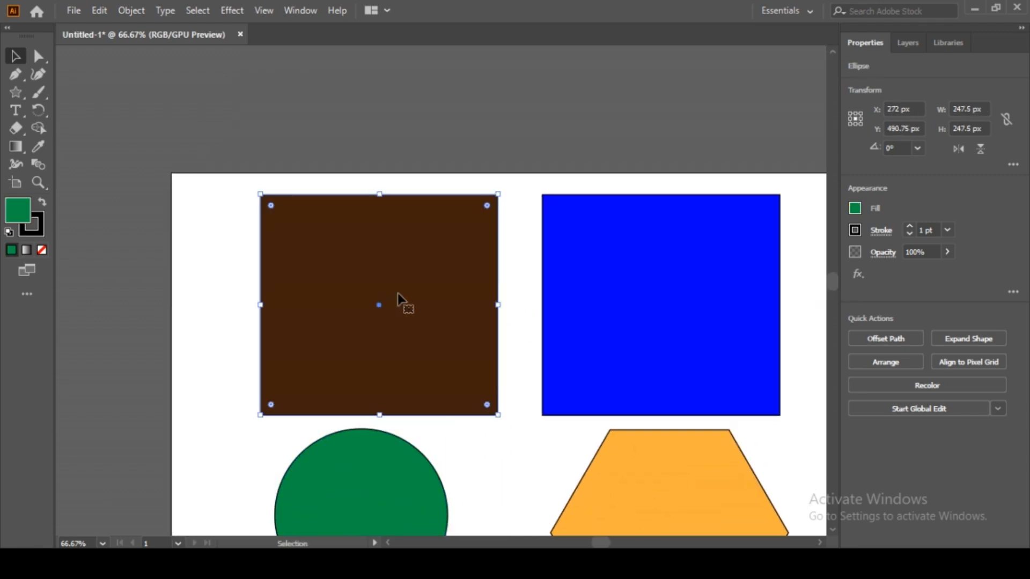
{"action": "left_click", "coordinate": [400, 300]}
{"action": "left_click_drag", "start_coordinate": [487, 205], "coordinate": [477, 226]}
{"action": "key", "text": "v"}
{"action": "left_click", "coordinate": [584, 233]}
{"action": "key", "text": "a"}
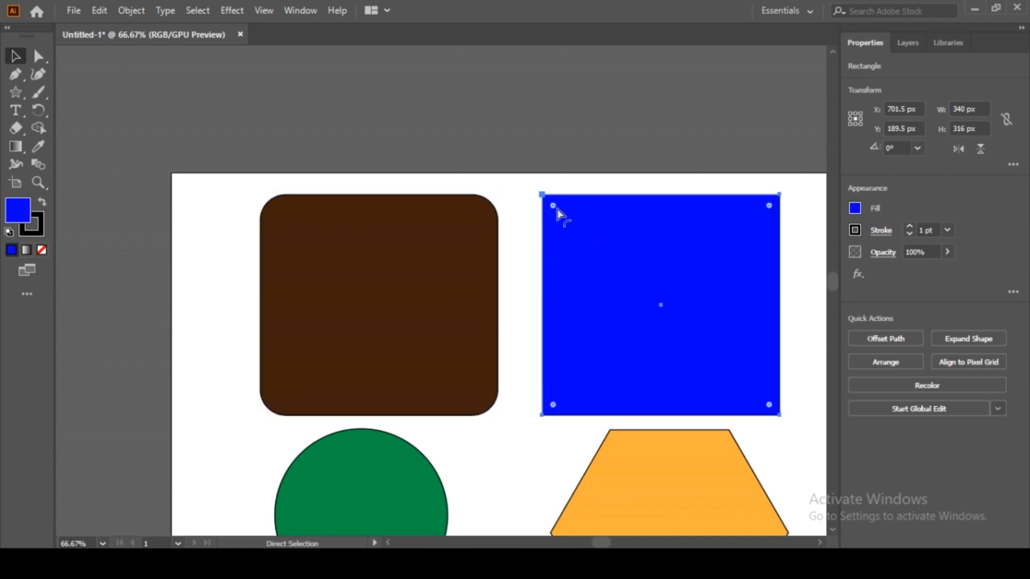
{"action": "left_click_drag", "start_coordinate": [553, 206], "coordinate": [573, 223]}
Step: Deselect the blue square and zoom out to show the whole artboard
{"action": "key", "text": "v"}
{"action": "left_click", "coordinate": [514, 249]}
{"action": "scroll", "coordinate": [513, 249], "scroll_direction": "down", "scroll_amount": 3}
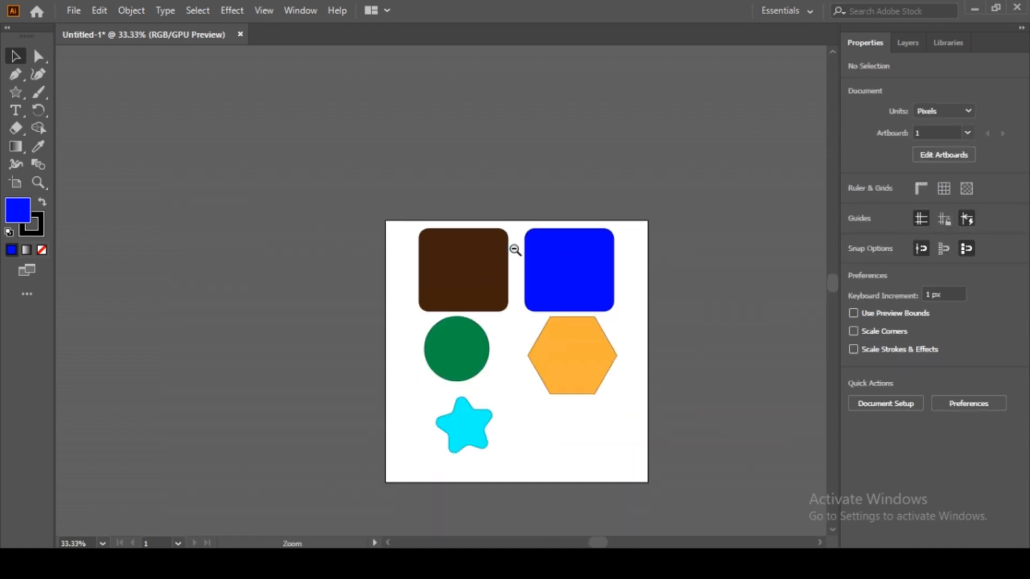
{"action": "left_click_drag", "start_coordinate": [565, 271], "coordinate": [518, 170]}
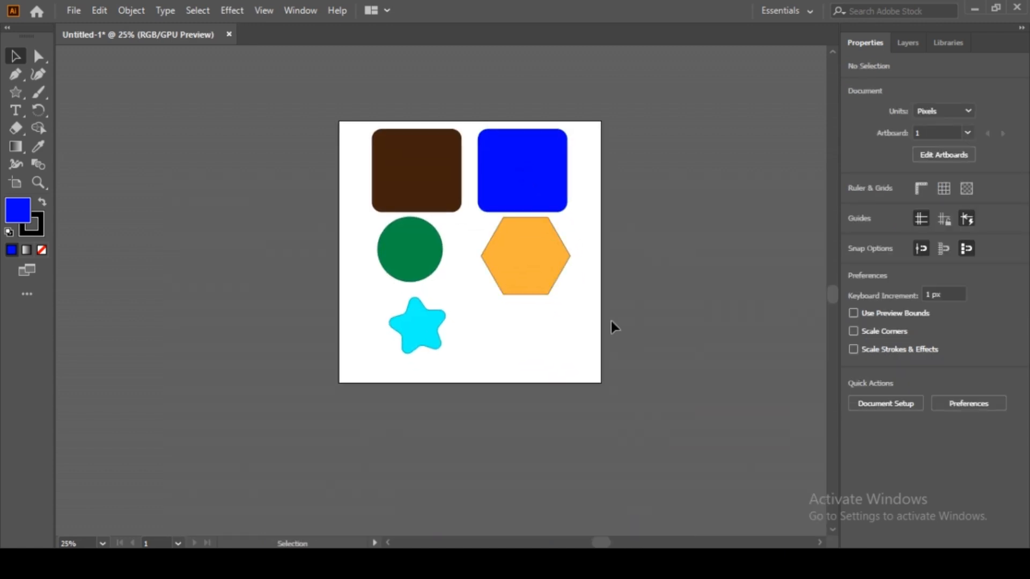
{"action": "left_click_drag", "start_coordinate": [598, 239], "coordinate": [573, 274]}
Step: Browse the Edit and Object menus, then open the Color panel from Window
{"action": "left_click", "coordinate": [100, 10]}
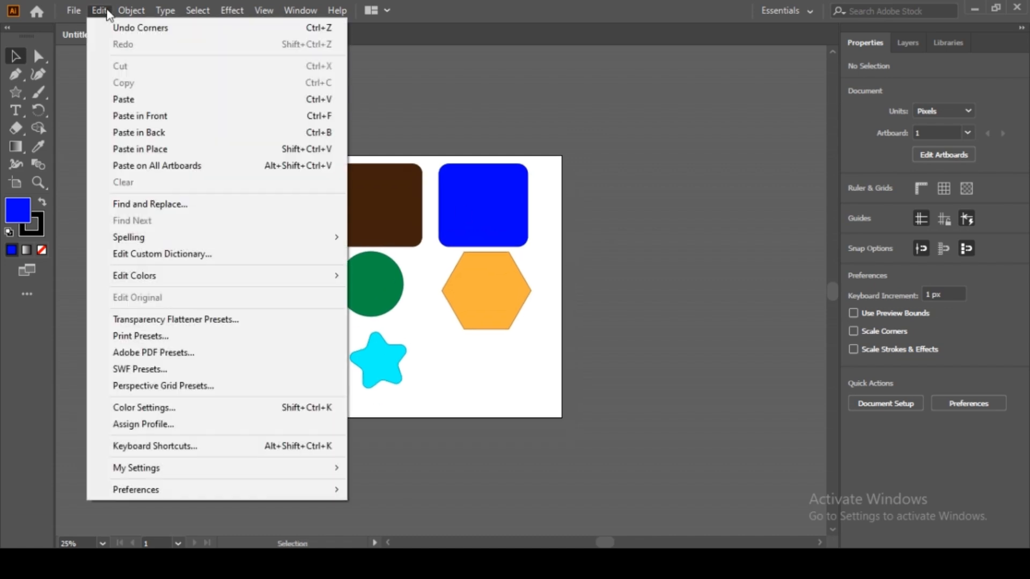
{"action": "mouse_move", "coordinate": [135, 12]}
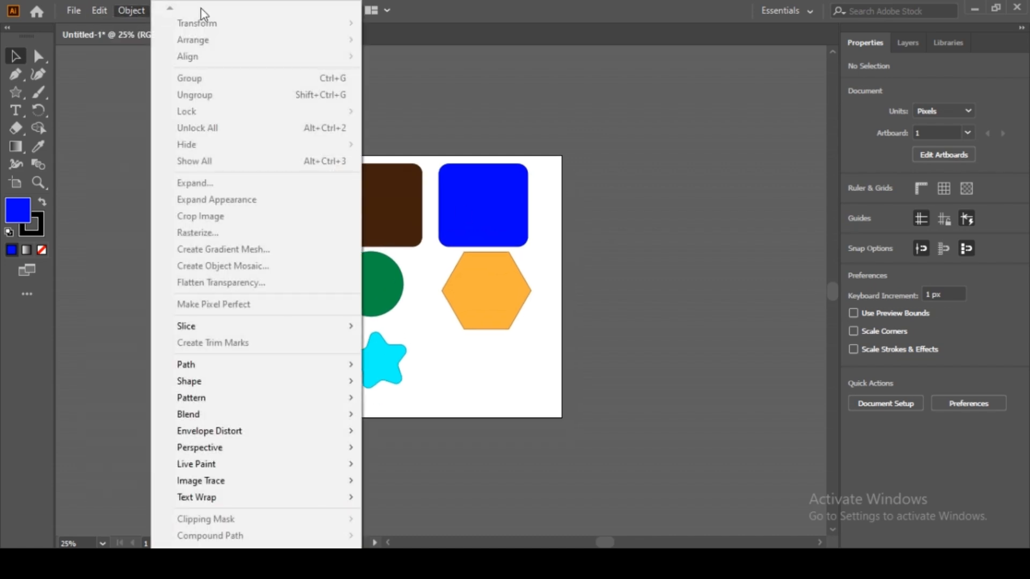
{"action": "left_click", "coordinate": [397, 44]}
{"action": "left_click", "coordinate": [310, 13]}
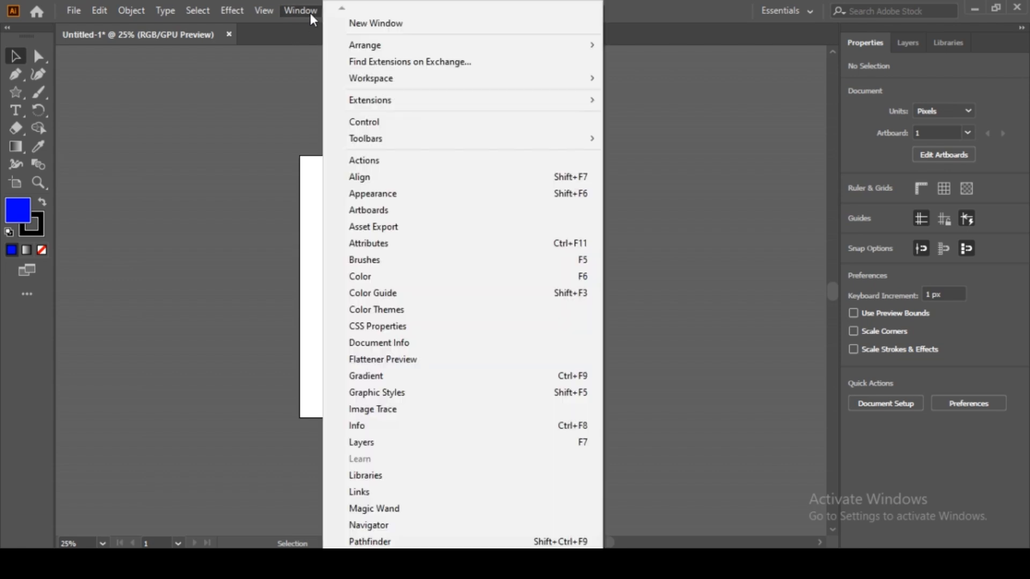
{"action": "mouse_move", "coordinate": [386, 141]}
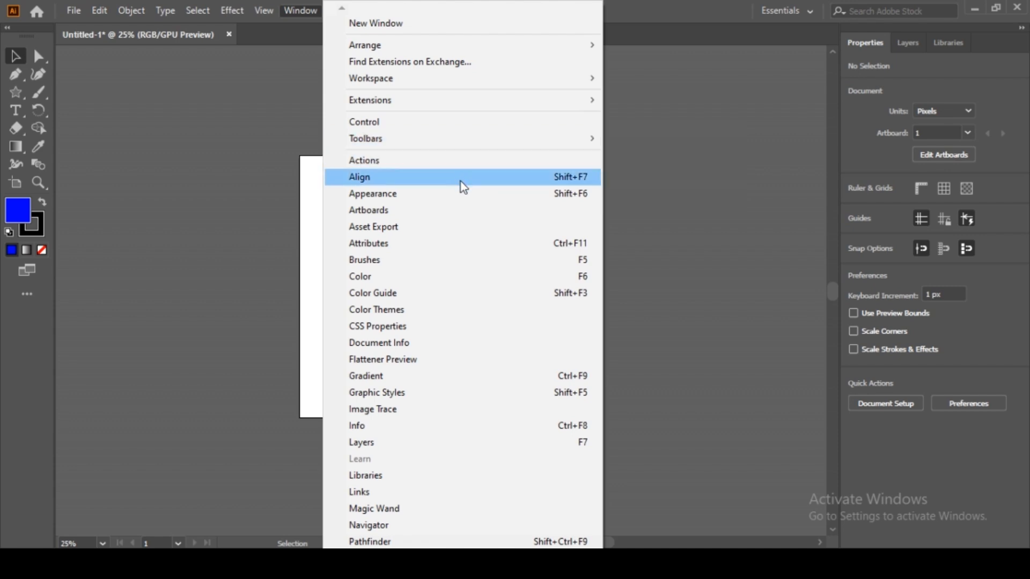
{"action": "left_click", "coordinate": [457, 276]}
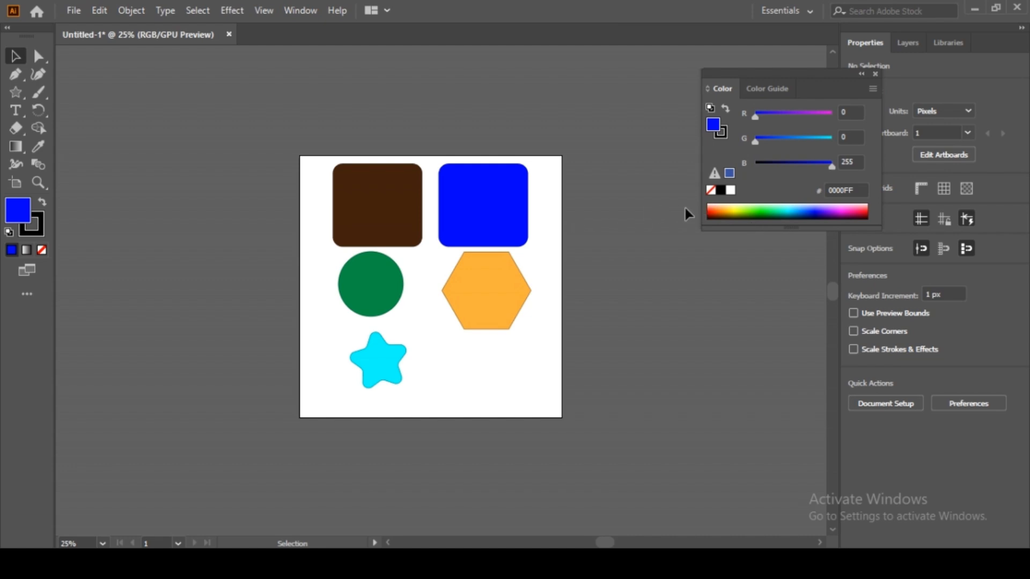
Step: Recolour the shapes: blue square dark red, brown square purple, and hexagon pink (FB5198)
{"action": "left_click", "coordinate": [724, 210]}
{"action": "left_click", "coordinate": [486, 222]}
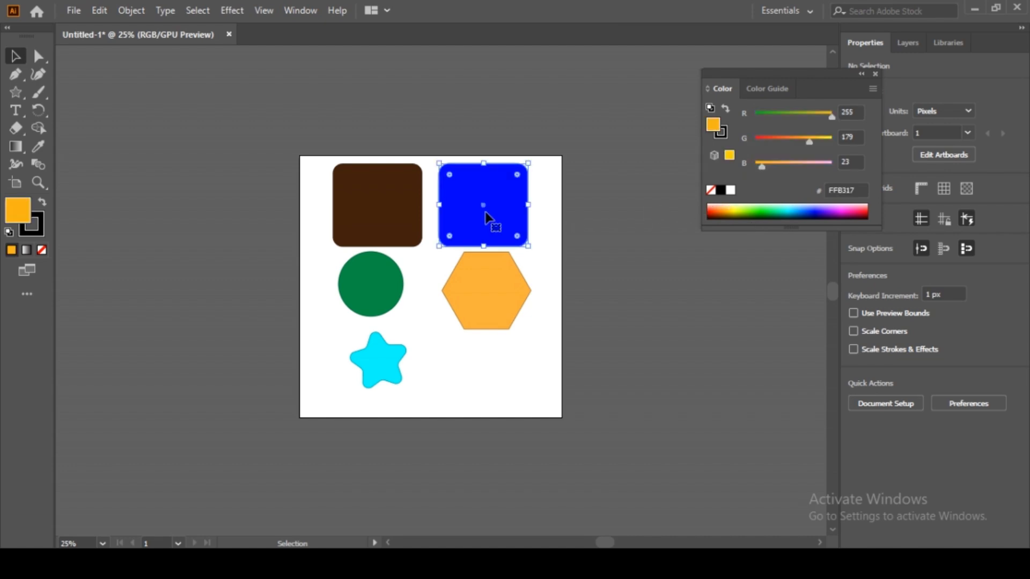
{"action": "left_click", "coordinate": [718, 210]}
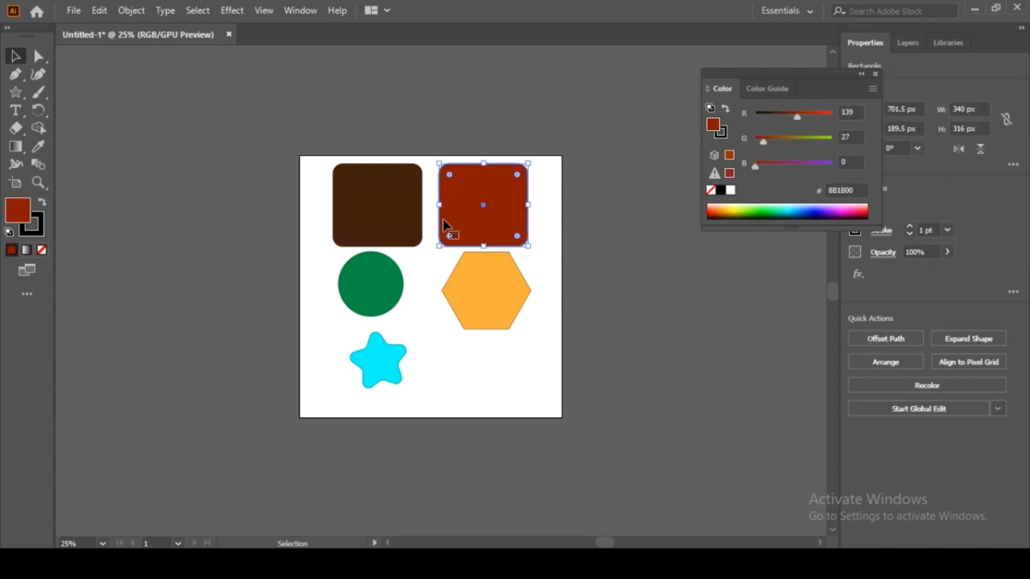
{"action": "left_click", "coordinate": [396, 214]}
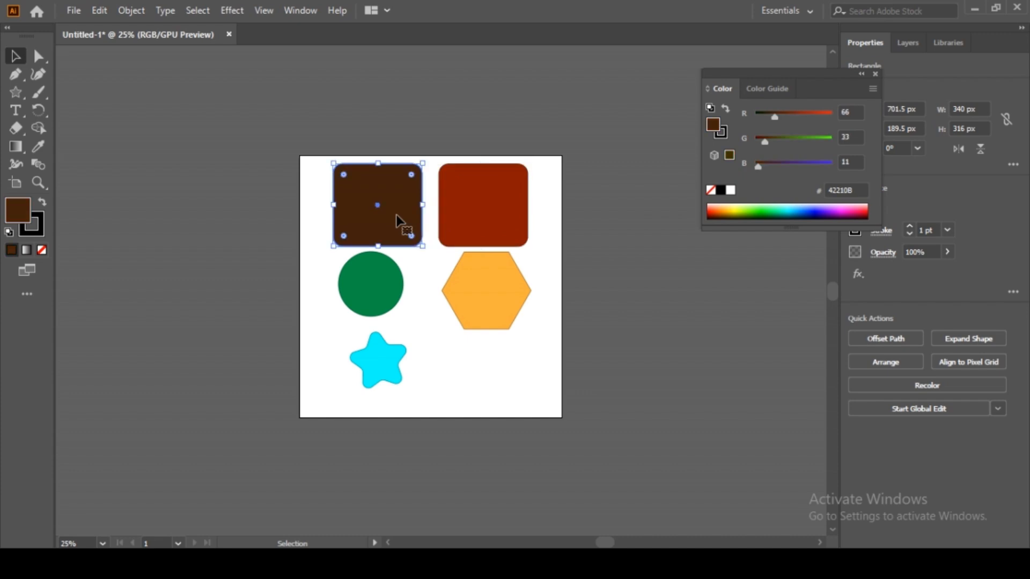
{"action": "left_click", "coordinate": [836, 207]}
{"action": "left_click", "coordinate": [520, 273]}
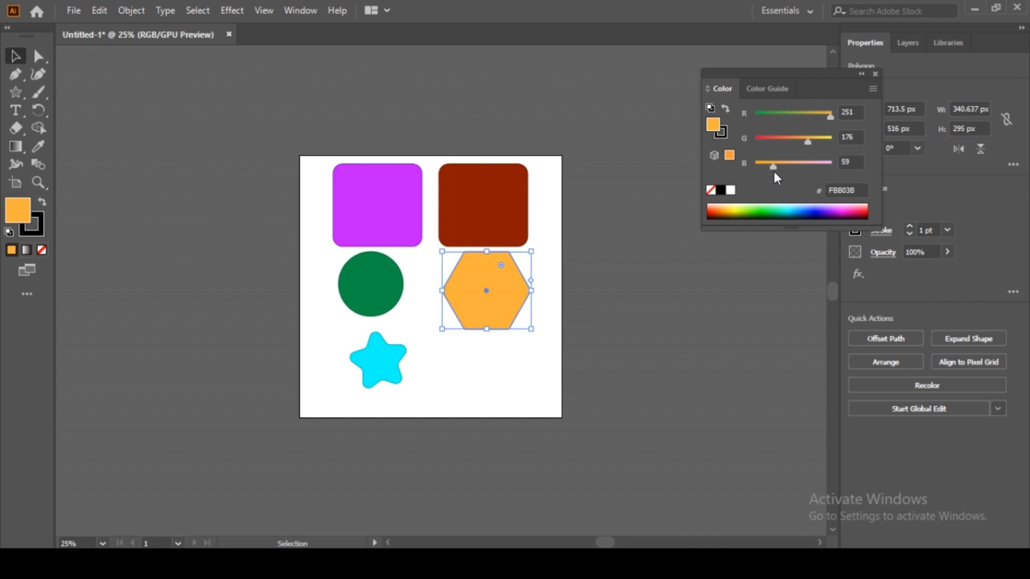
{"action": "left_click_drag", "start_coordinate": [794, 164], "coordinate": [777, 139]}
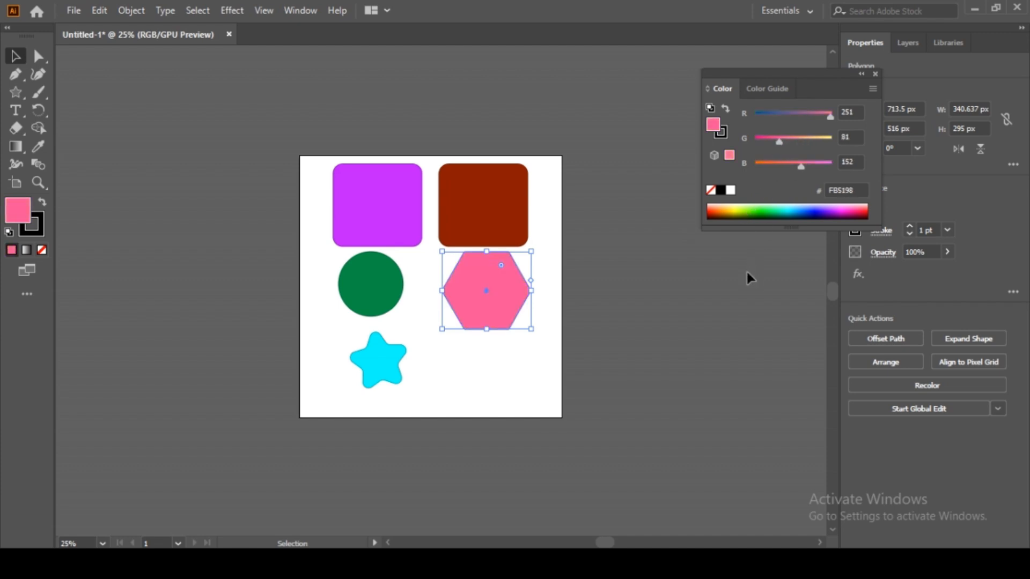
Step: Set the brown rounded rectangle to olive grey 686B5A with the RGB sliders
{"action": "left_click", "coordinate": [494, 216]}
{"action": "left_click_drag", "start_coordinate": [764, 139], "coordinate": [787, 140]}
{"action": "left_click_drag", "start_coordinate": [754, 169], "coordinate": [782, 166]}
{"action": "left_click_drag", "start_coordinate": [795, 117], "coordinate": [784, 118]}
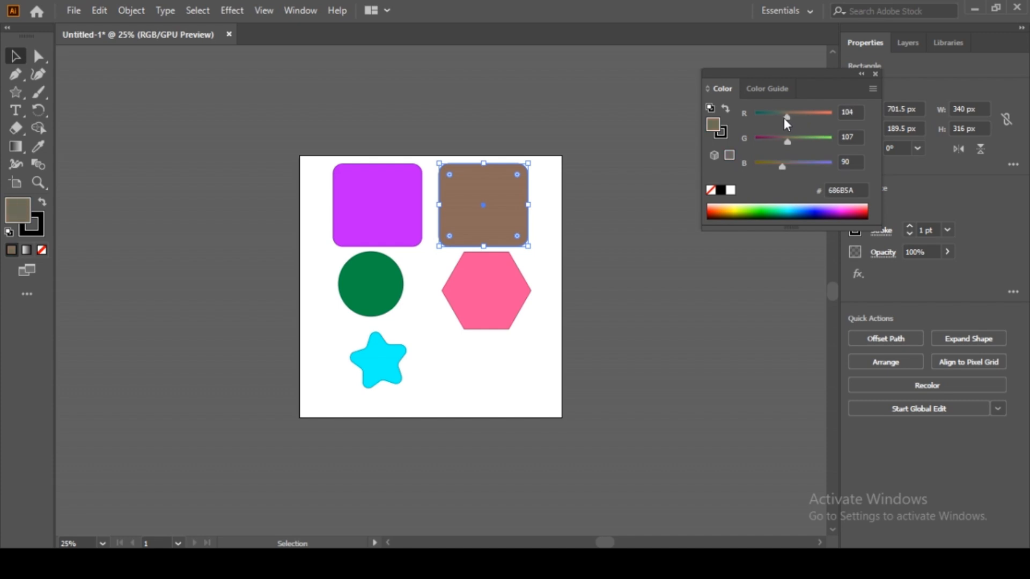
{"action": "left_click", "coordinate": [770, 85]}
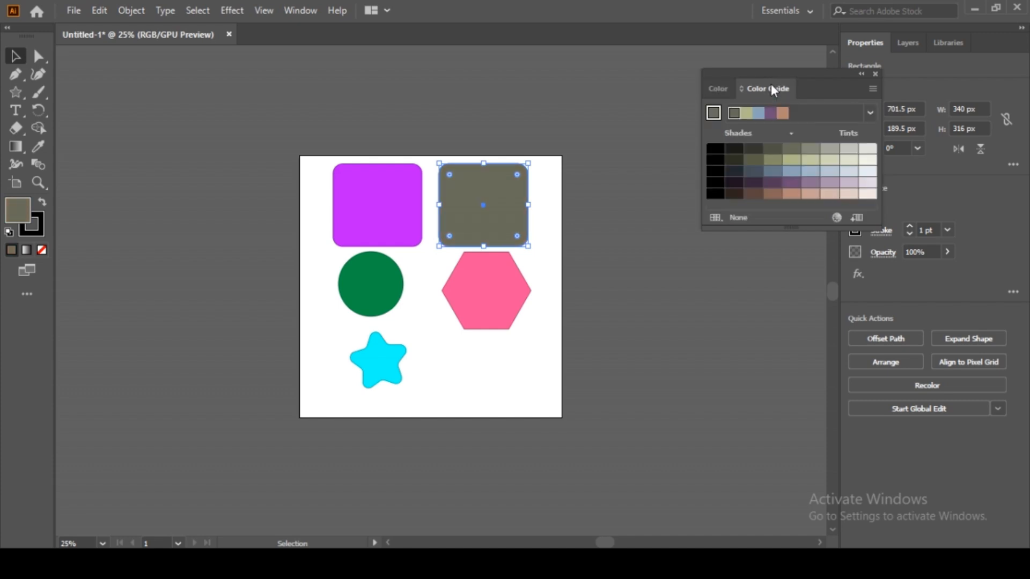
{"action": "left_click", "coordinate": [721, 89]}
{"action": "left_click", "coordinate": [716, 268]}
Step: Collapse the Color panel and nudge the olive rectangle left, green circle right and star up
{"action": "left_click", "coordinate": [862, 75]}
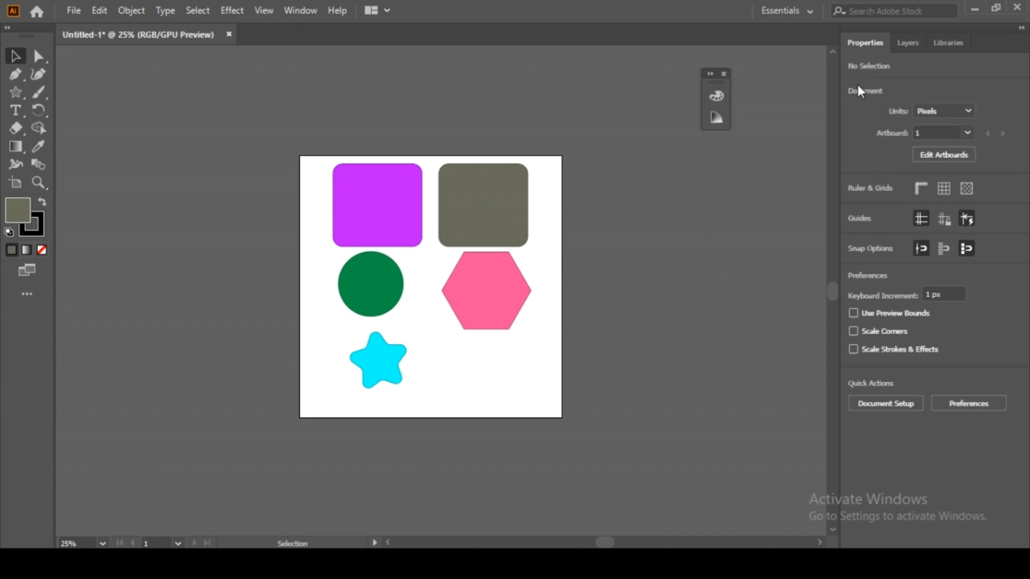
{"action": "left_click_drag", "start_coordinate": [593, 282], "coordinate": [630, 269]}
{"action": "left_click_drag", "start_coordinate": [511, 221], "coordinate": [503, 221]}
{"action": "left_click_drag", "start_coordinate": [406, 276], "coordinate": [413, 290]}
{"action": "left_click_drag", "start_coordinate": [414, 343], "coordinate": [413, 336]}
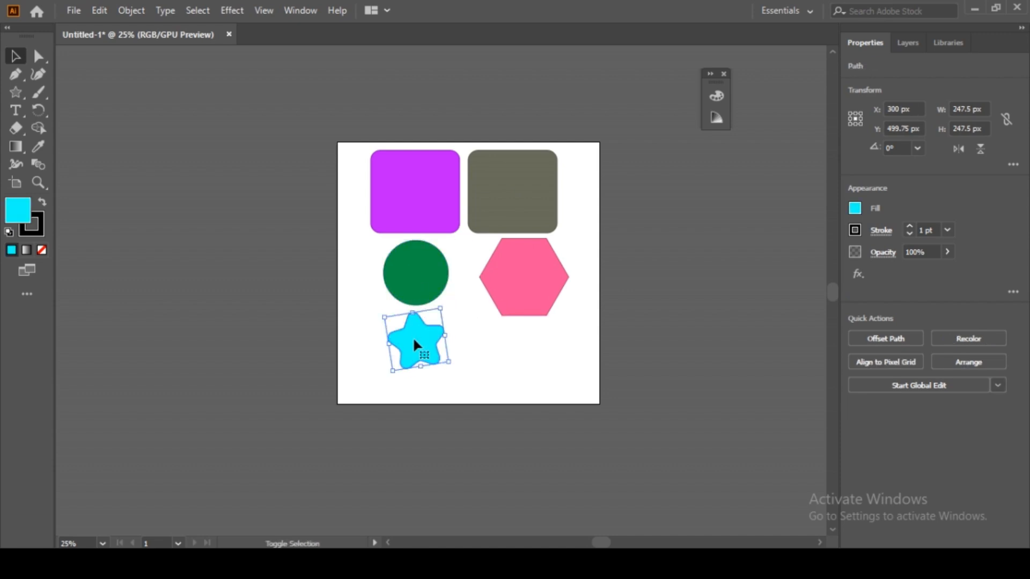
Step: Shift the circle and hexagon right together and move the star into the row beside them
{"action": "left_click_drag", "start_coordinate": [417, 271], "coordinate": [437, 272]}
{"action": "left_click", "coordinate": [536, 279], "text": "shift"}
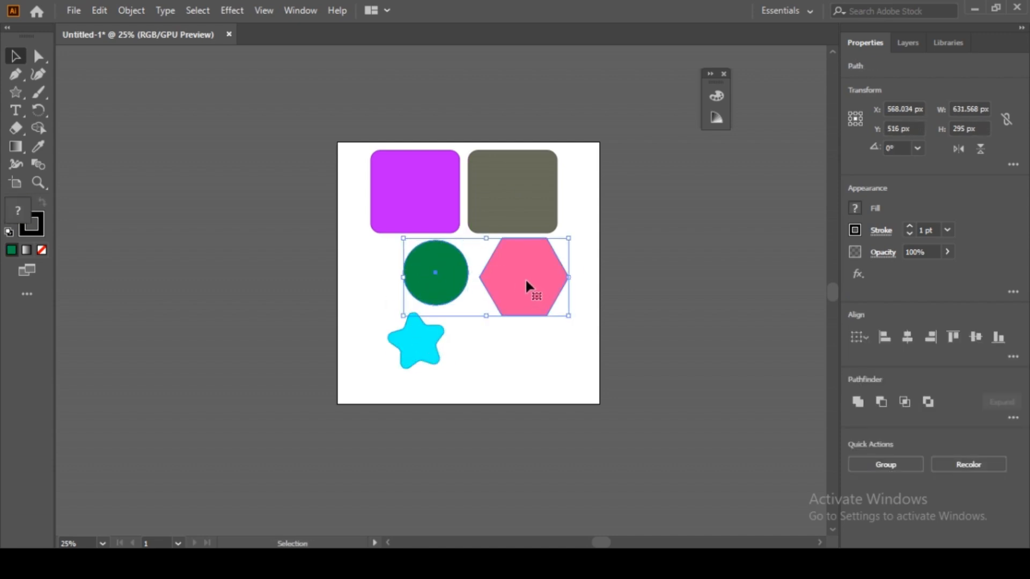
{"action": "left_click_drag", "start_coordinate": [525, 279], "coordinate": [552, 278]}
{"action": "left_click_drag", "start_coordinate": [429, 346], "coordinate": [402, 277]}
{"action": "scroll", "coordinate": [481, 317], "scroll_direction": "down", "scroll_amount": 1}
{"action": "scroll", "coordinate": [481, 317], "scroll_direction": "down", "scroll_amount": 1}
{"action": "left_click", "coordinate": [481, 316]}
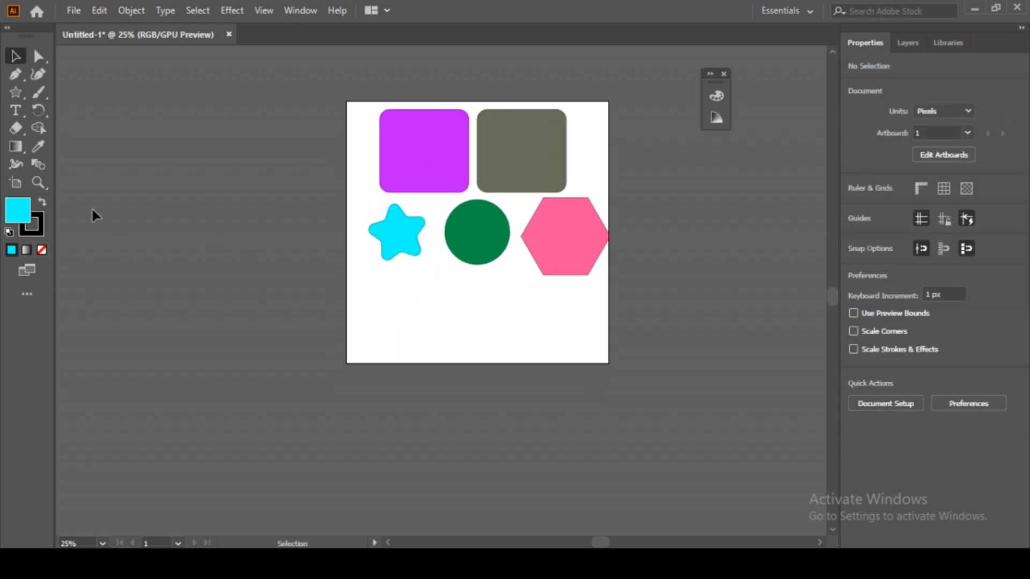
Step: Type 'Shaps' below the shapes, set it to 72 pt, and drag it larger
{"action": "key", "text": "t"}
{"action": "left_click", "coordinate": [422, 310]}
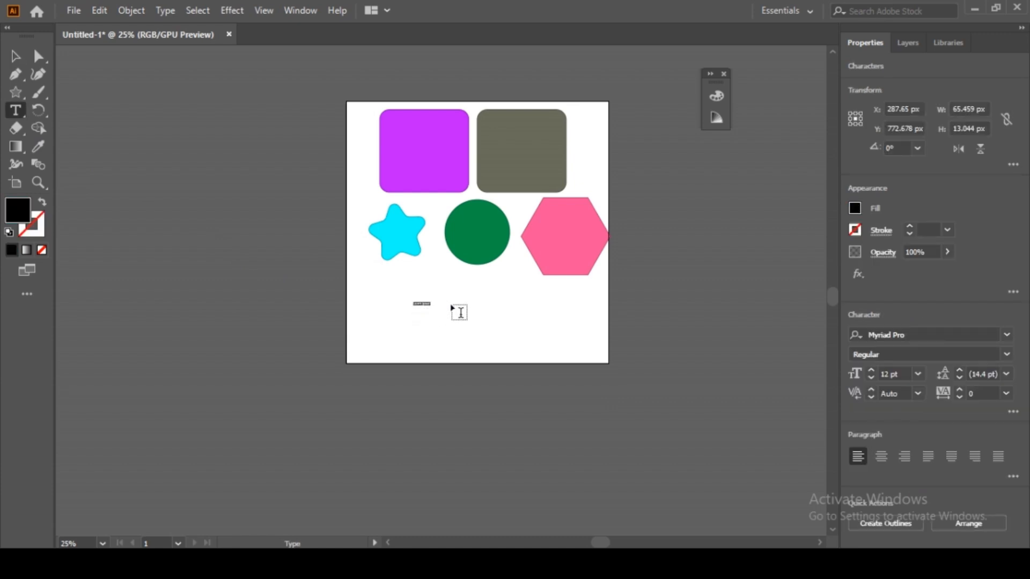
{"action": "type", "text": "S"}
{"action": "left_click", "coordinate": [15, 56]}
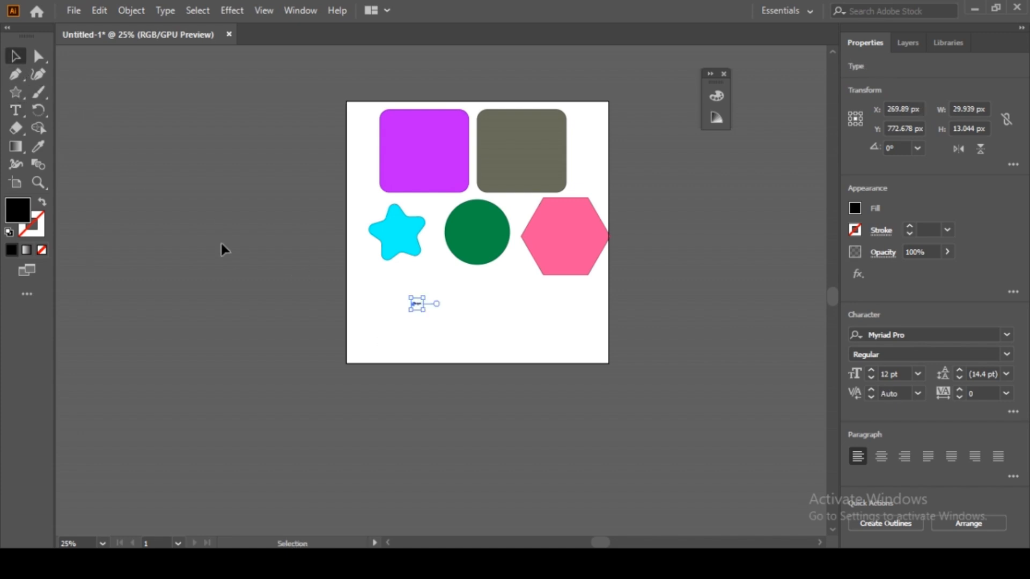
{"action": "left_click", "coordinate": [919, 371]}
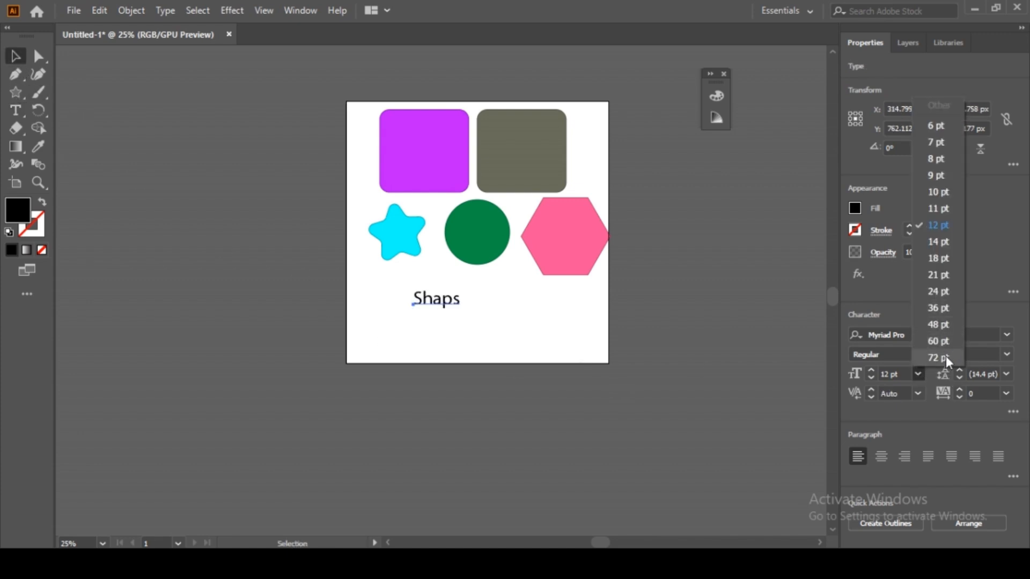
{"action": "left_click", "coordinate": [943, 358]}
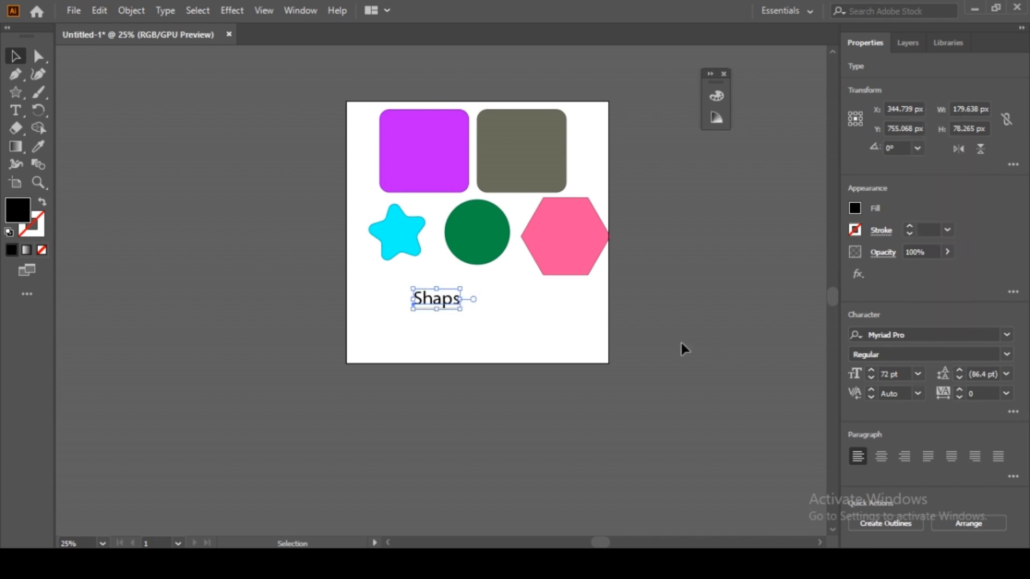
{"action": "mouse_move", "coordinate": [460, 309]}
{"action": "left_mouse_down"}
{"action": "mouse_move", "coordinate": [545, 340]}
{"action": "mouse_move", "coordinate": [458, 303]}
{"action": "left_mouse_up"}
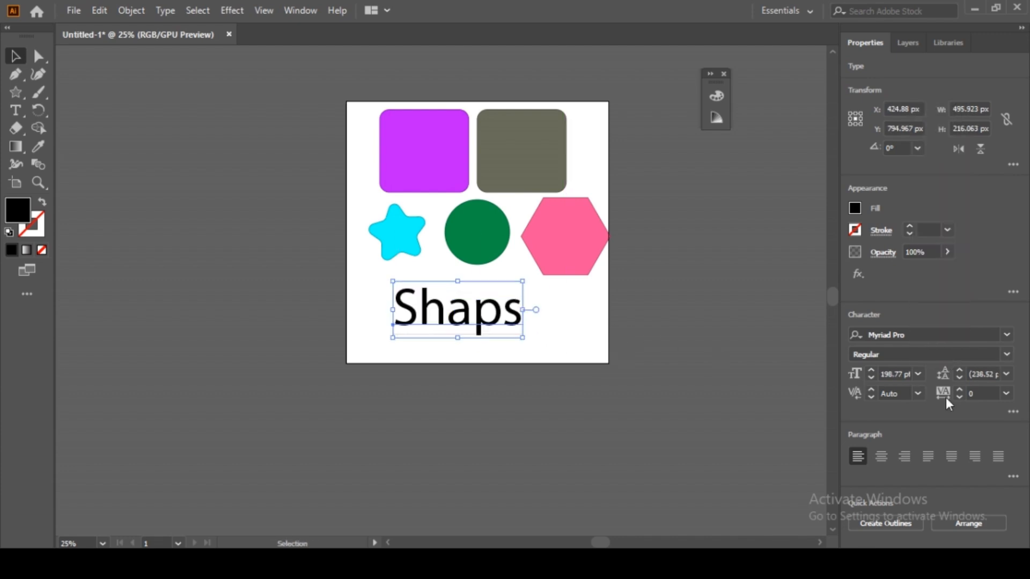
{"action": "left_click", "coordinate": [1006, 335]}
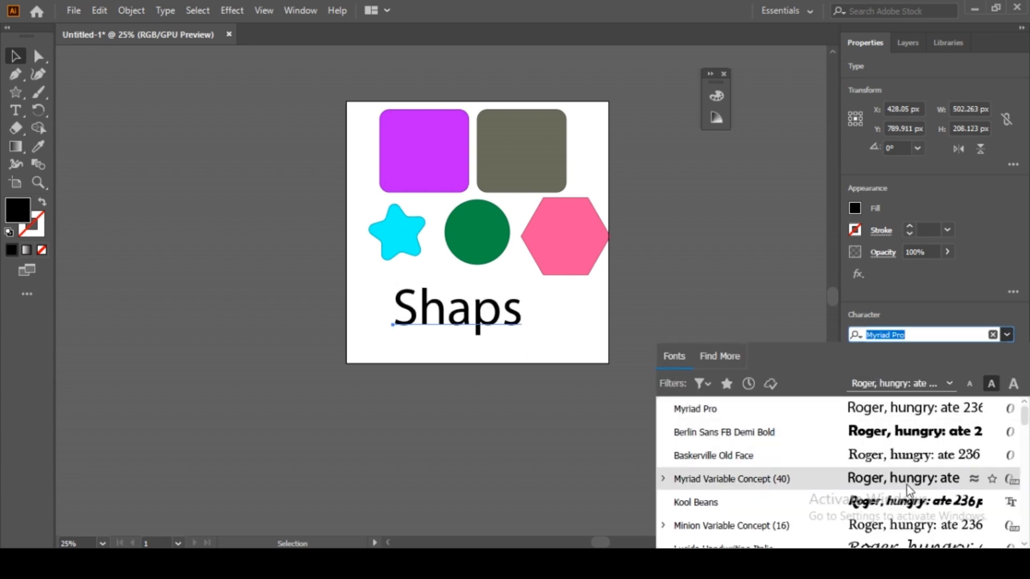
Step: Apply Dancing Script to the Shaps title and move it up-left beneath the cyan star
{"action": "scroll", "coordinate": [906, 509], "scroll_direction": "down", "scroll_amount": 2}
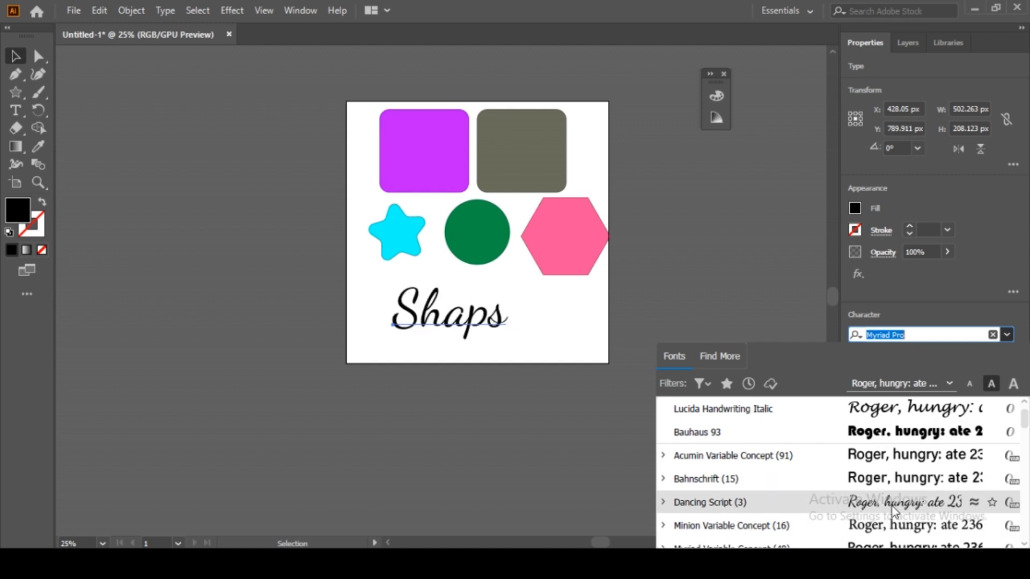
{"action": "left_click", "coordinate": [898, 503]}
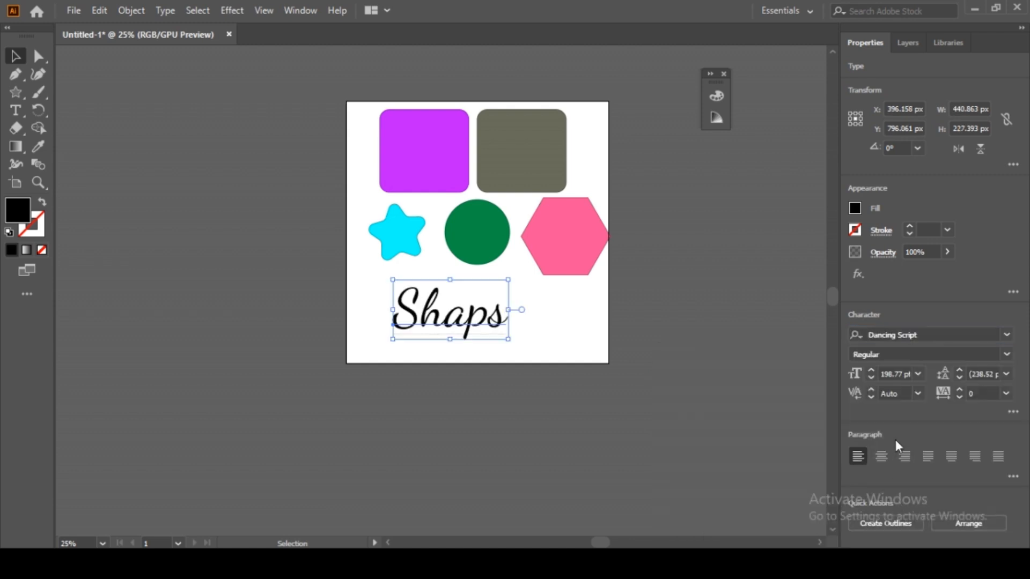
{"action": "left_click", "coordinate": [919, 394]}
{"action": "left_click", "coordinate": [920, 396]}
{"action": "left_click", "coordinate": [921, 396]}
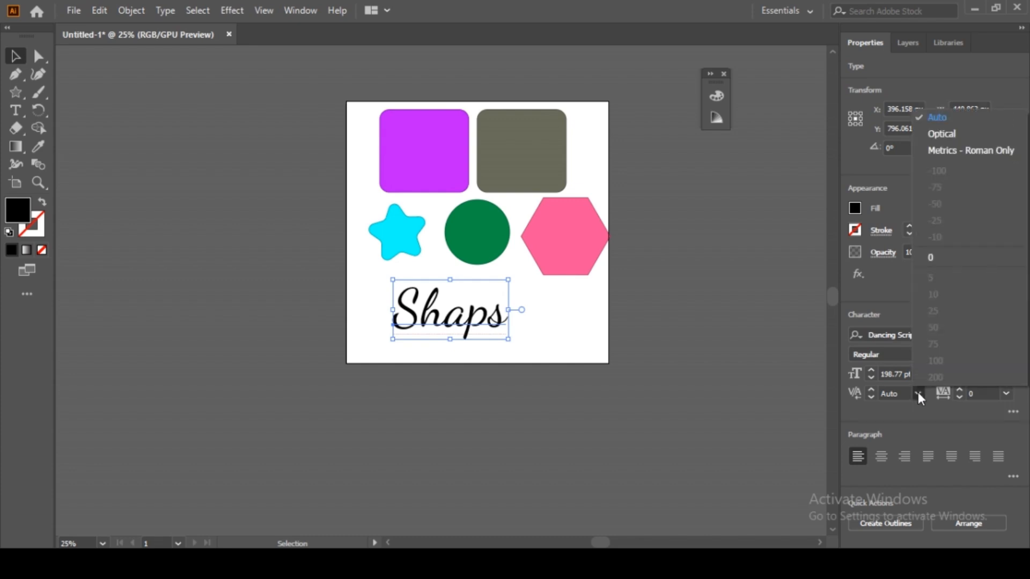
{"action": "left_click", "coordinate": [791, 441]}
{"action": "left_click_drag", "start_coordinate": [480, 326], "coordinate": [444, 315]}
{"action": "key", "text": "ctrl+space"}
{"action": "left_click_drag", "start_coordinate": [537, 327], "coordinate": [632, 327]}
{"action": "left_click", "coordinate": [219, 252]}
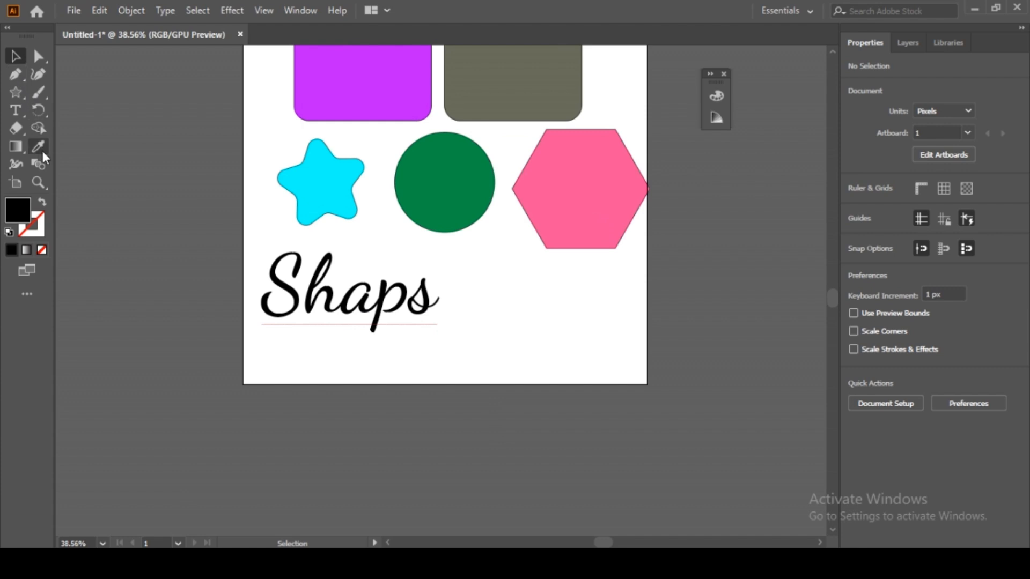
Step: Draw a text frame right of the Shaps title, filled with Lorem ipsum placeholder text
{"action": "left_click", "coordinate": [16, 110]}
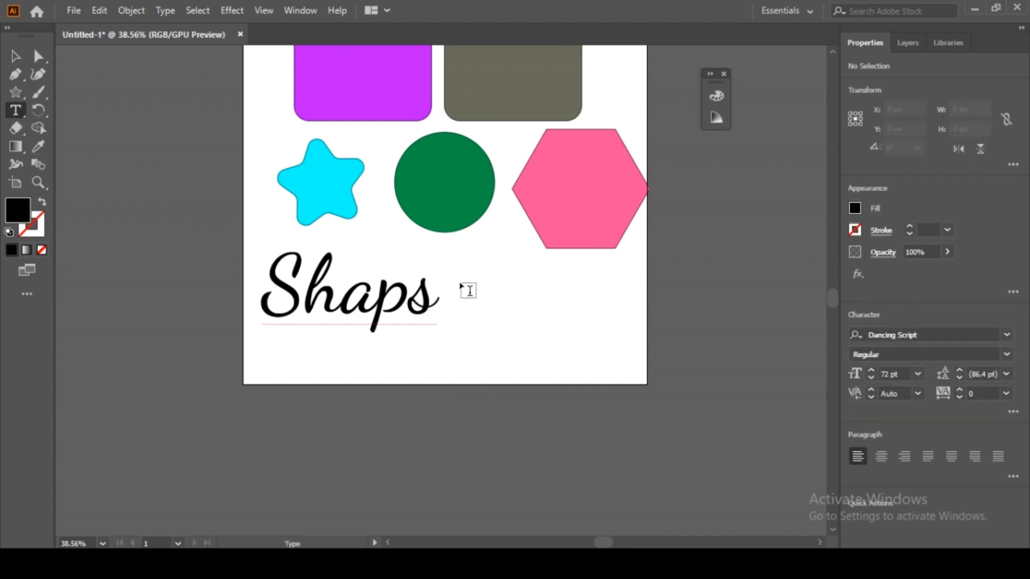
{"action": "left_click_drag", "start_coordinate": [457, 263], "coordinate": [635, 365]}
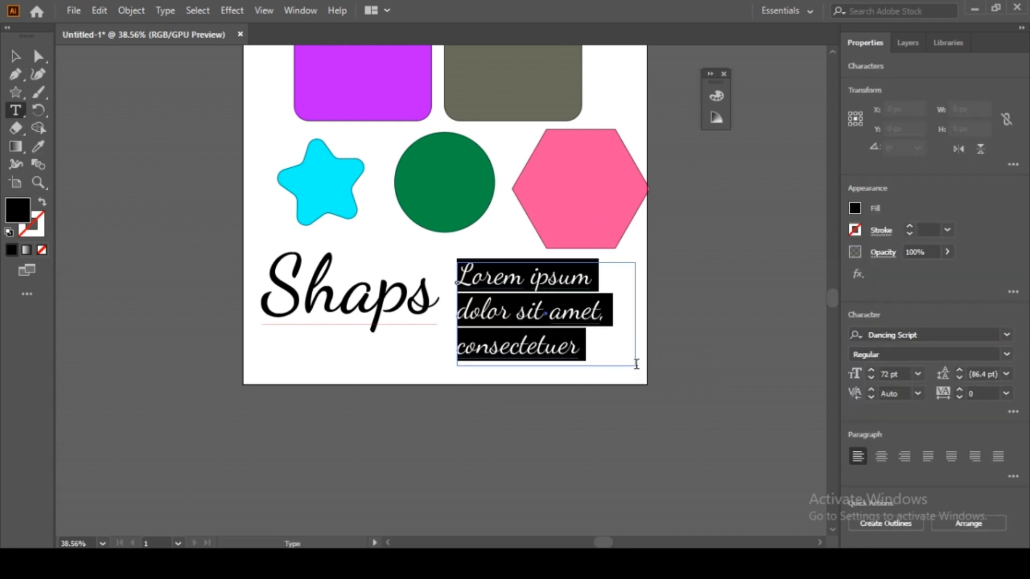
{"action": "left_click", "coordinate": [15, 56]}
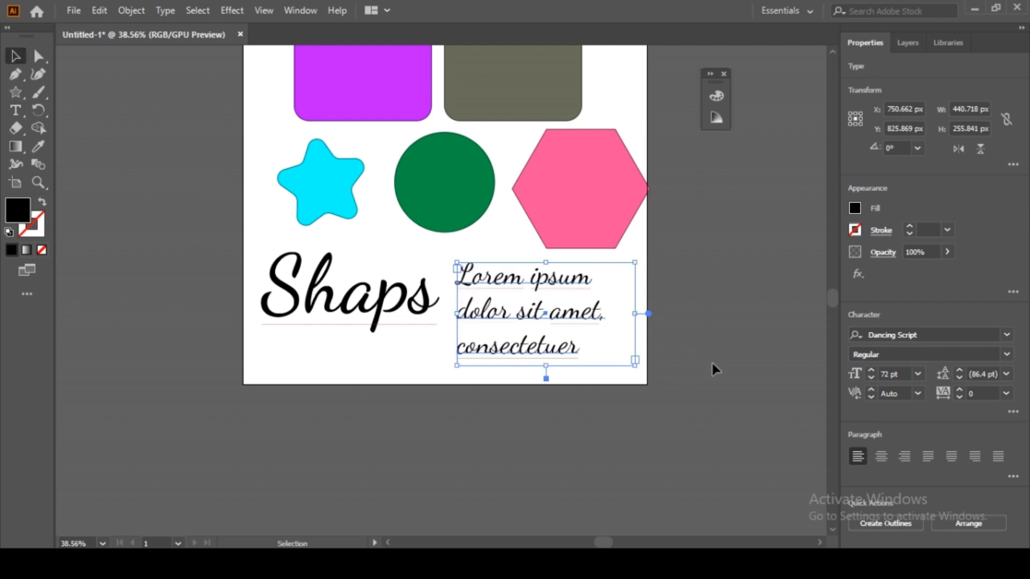
{"action": "left_click", "coordinate": [919, 336]}
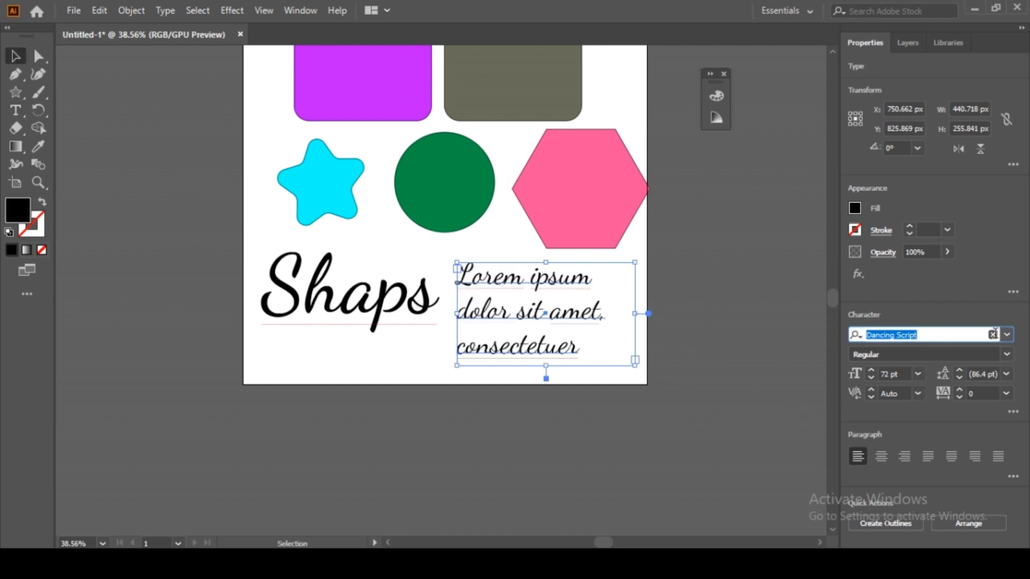
{"action": "left_click", "coordinate": [1007, 334]}
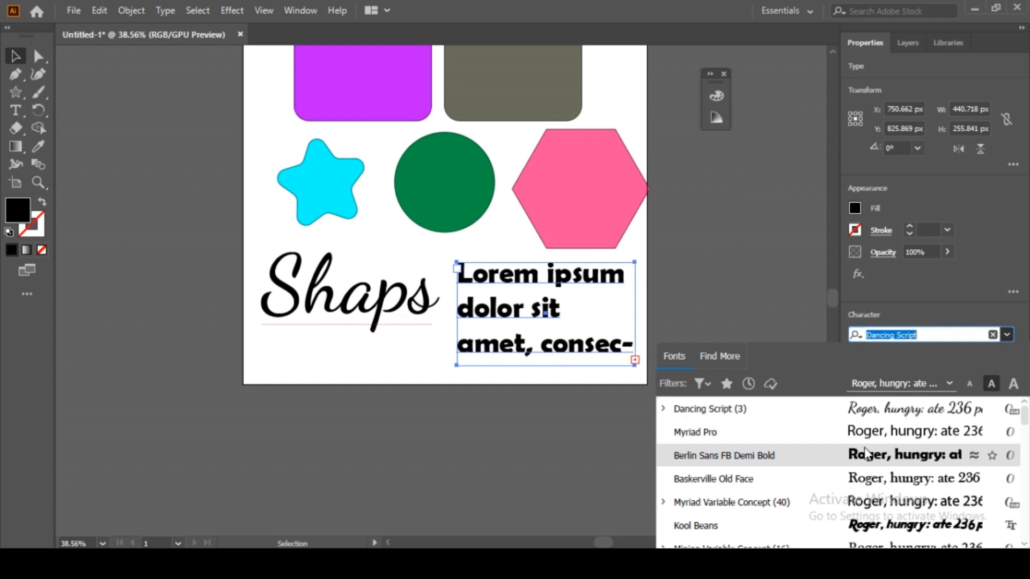
Step: Set the lorem ipsum text to 24 pt Myriad Pro, narrow its frame and move it right
{"action": "left_click", "coordinate": [839, 439]}
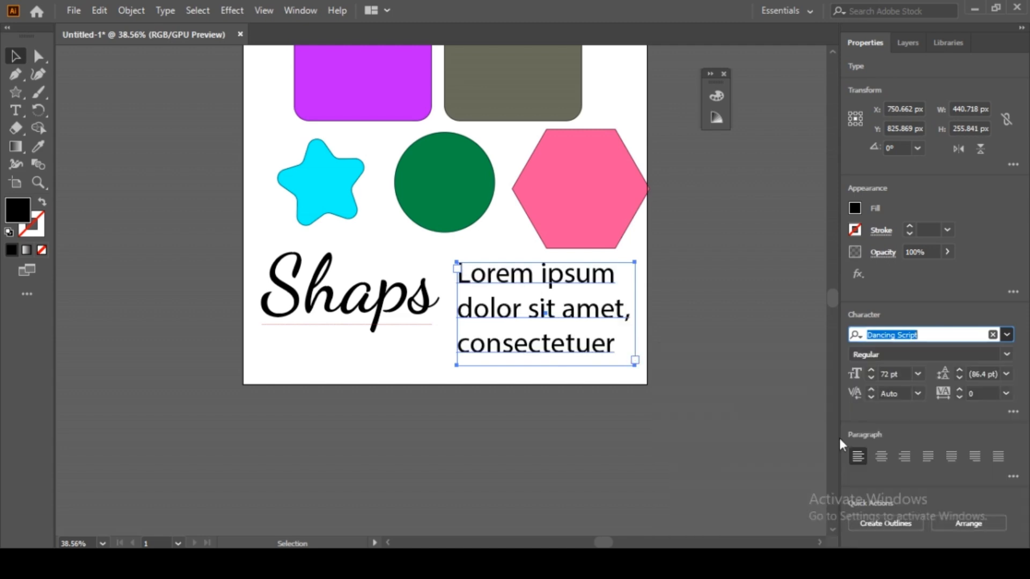
{"action": "left_click", "coordinate": [1008, 354]}
{"action": "left_click", "coordinate": [1006, 353]}
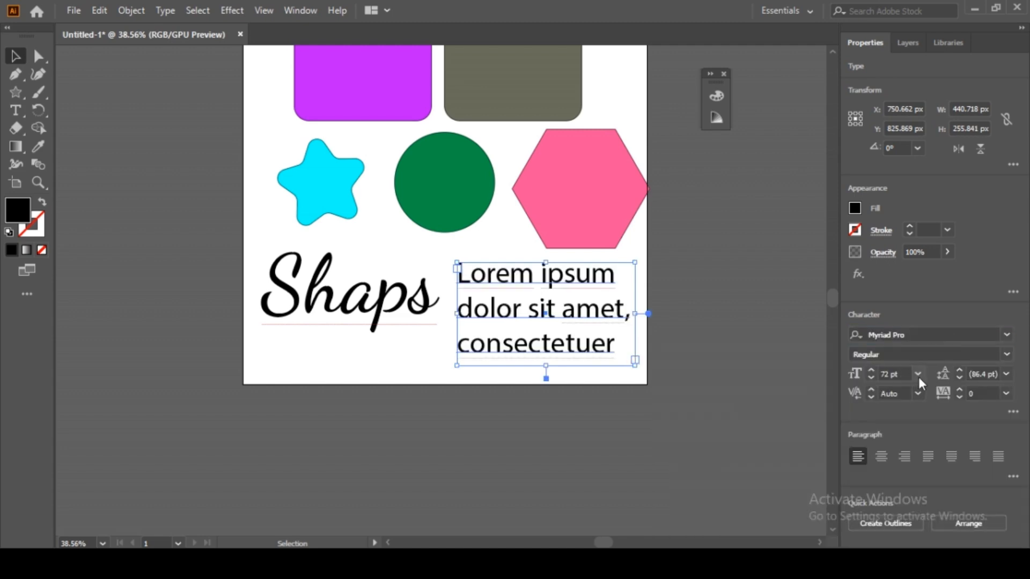
{"action": "left_click", "coordinate": [918, 375]}
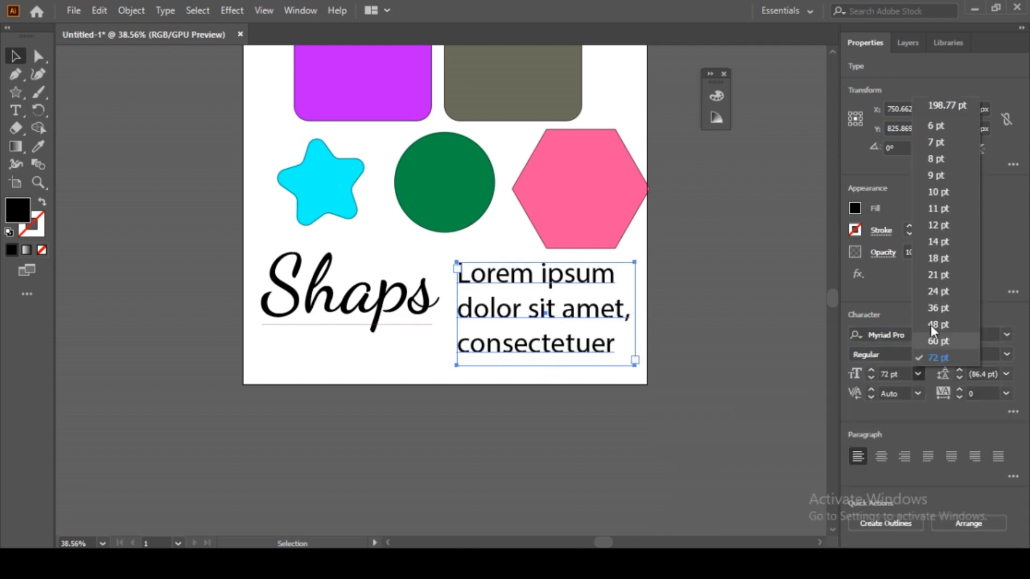
{"action": "left_click", "coordinate": [940, 290]}
{"action": "left_click_drag", "start_coordinate": [642, 313], "coordinate": [560, 313]}
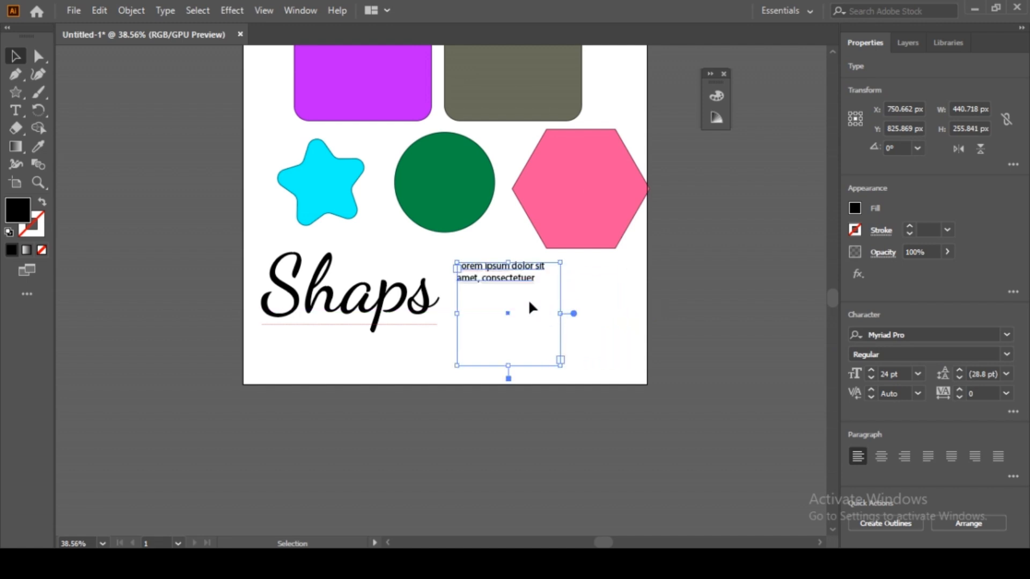
{"action": "left_click_drag", "start_coordinate": [509, 276], "coordinate": [552, 280]}
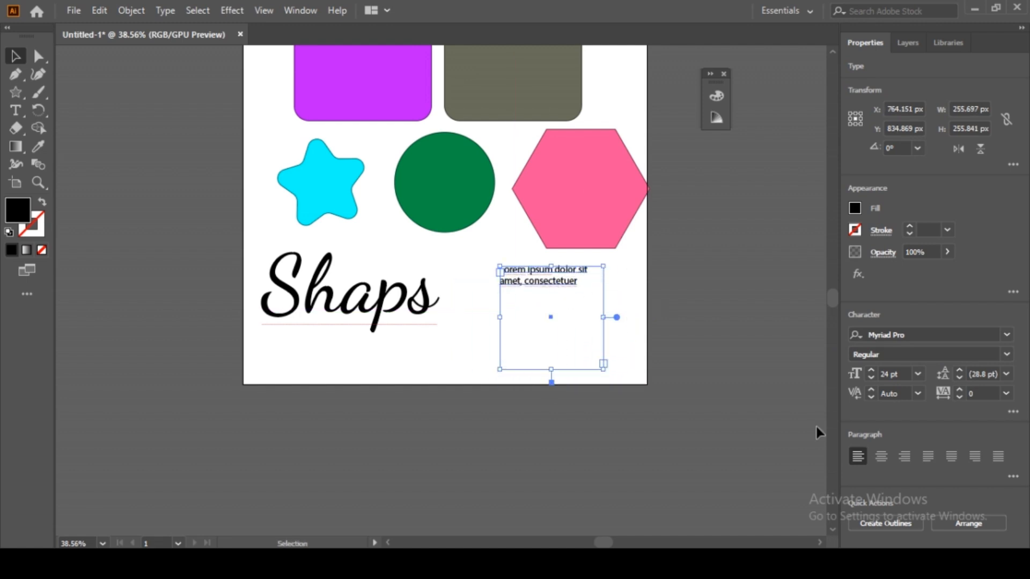
Step: Try the paragraph alignment options and settle on centred text
{"action": "left_click", "coordinate": [883, 454]}
{"action": "left_click", "coordinate": [905, 457]}
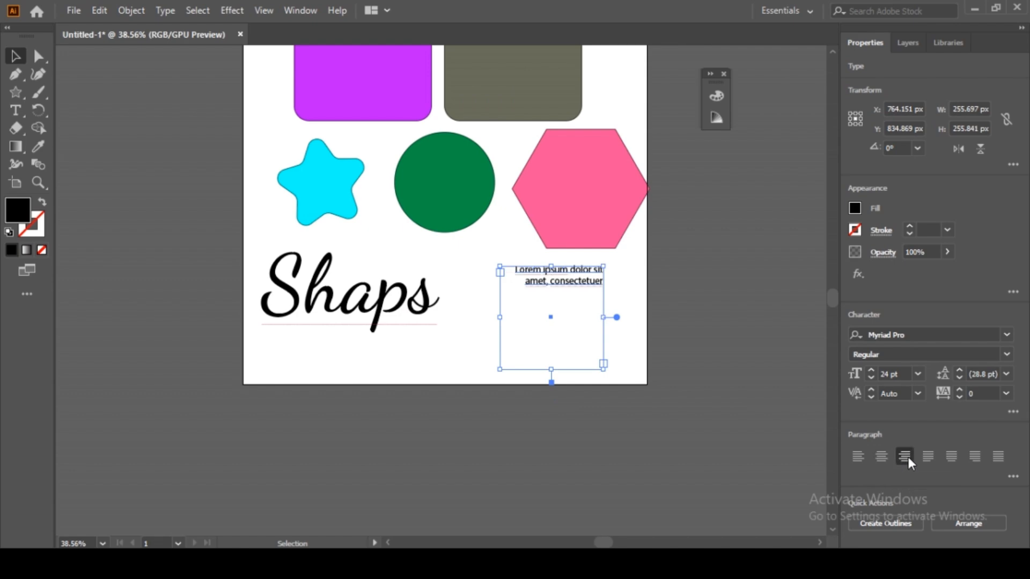
{"action": "left_click", "coordinate": [932, 454]}
{"action": "left_click", "coordinate": [952, 455]}
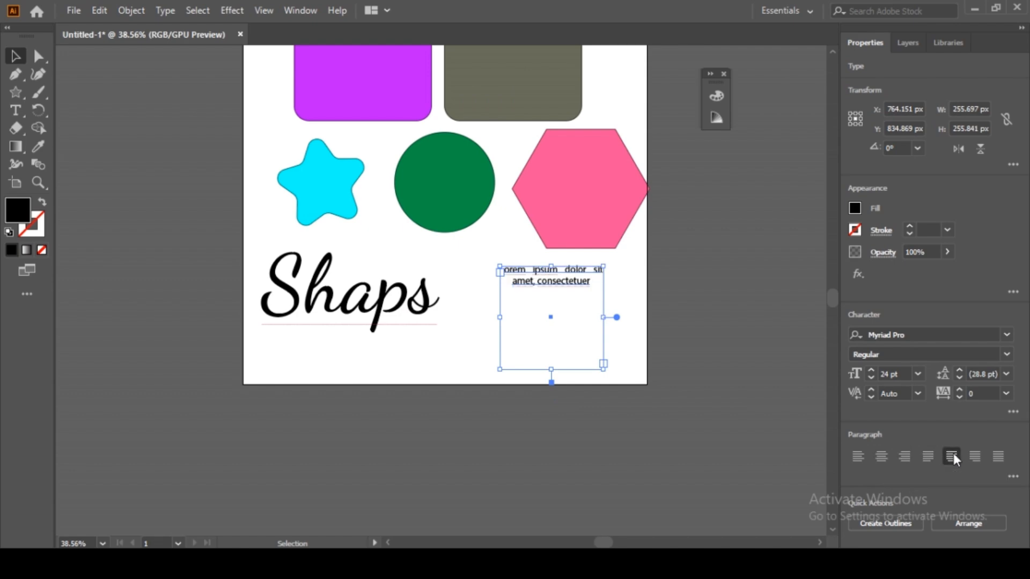
{"action": "left_click", "coordinate": [975, 460]}
{"action": "left_click", "coordinate": [998, 457]}
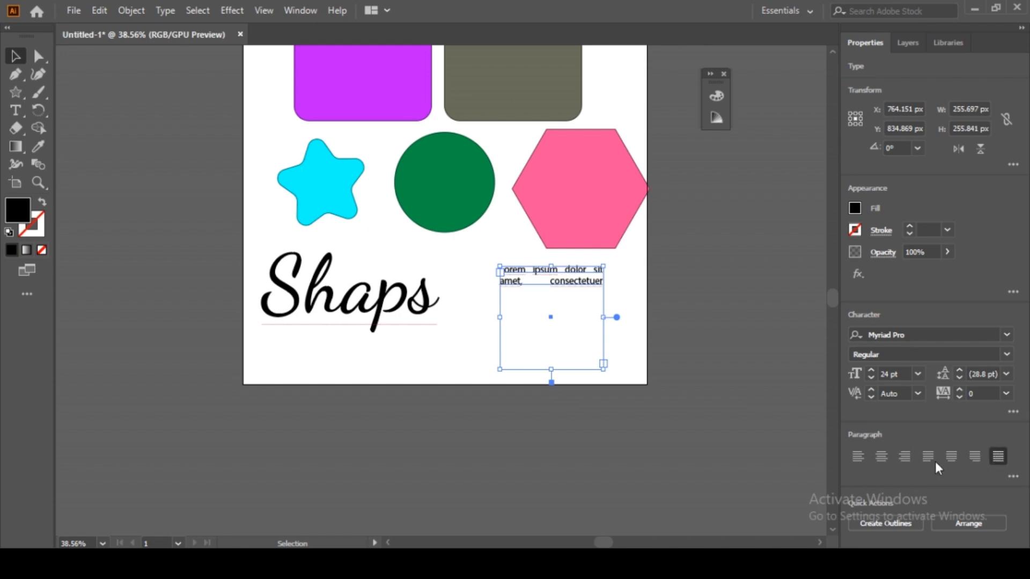
{"action": "left_click", "coordinate": [882, 456]}
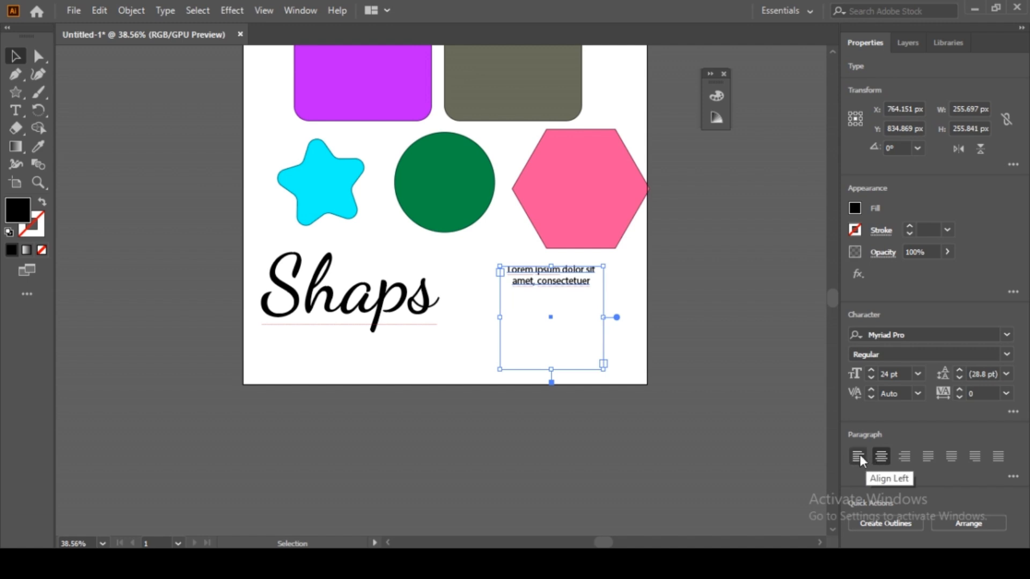
Step: Resize the text frame to two lines and move the block down-left toward the Shaps title
{"action": "left_click_drag", "start_coordinate": [551, 368], "coordinate": [714, 332]}
{"action": "key", "text": "ctrl+z"}
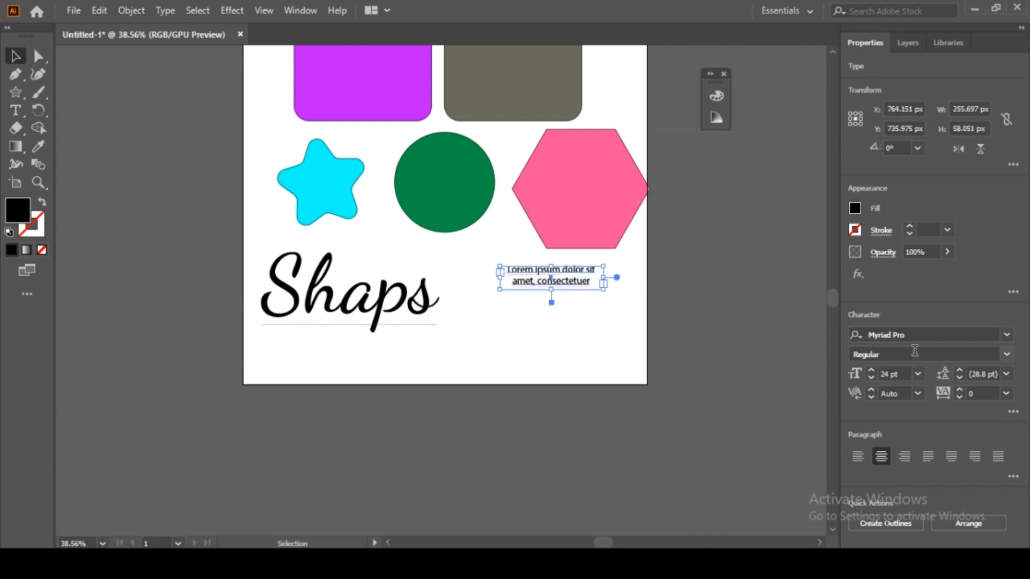
{"action": "left_click", "coordinate": [915, 374]}
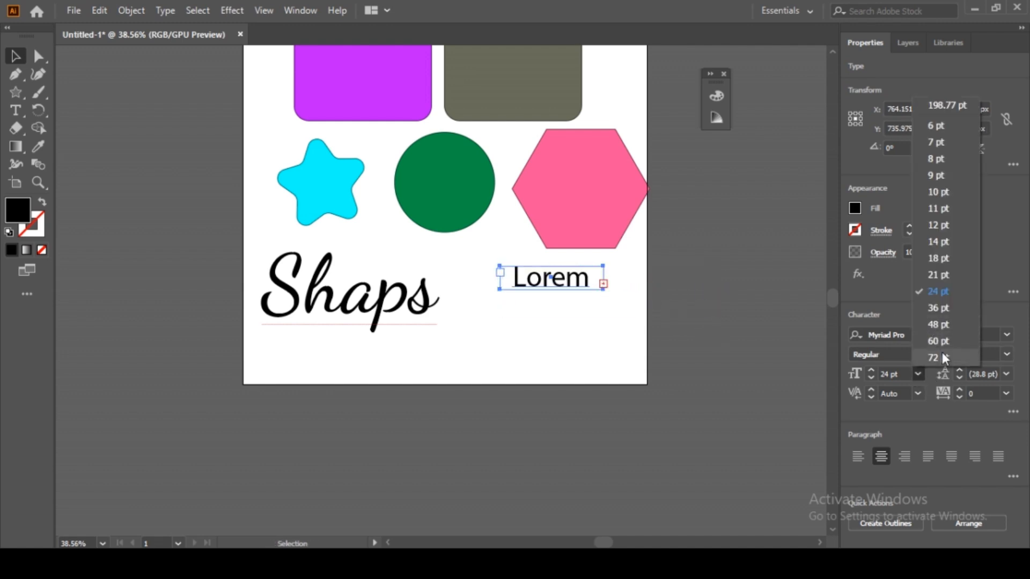
{"action": "left_click", "coordinate": [754, 413]}
{"action": "left_click", "coordinate": [752, 414]}
{"action": "left_click_drag", "start_coordinate": [563, 285], "coordinate": [541, 306]}
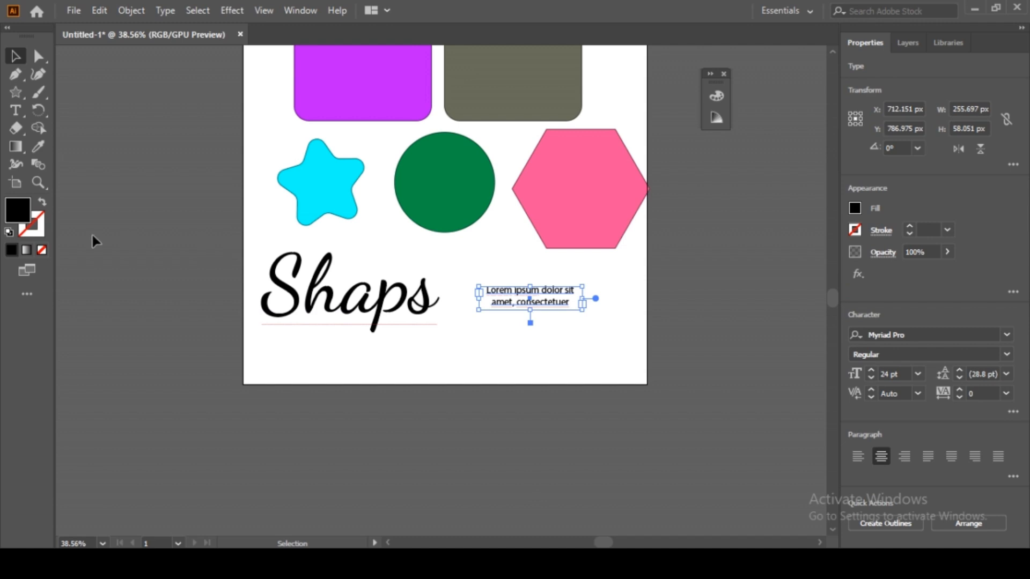
Step: Colour the lorem ipsum text magenta E818C1 using the Color Picker
{"action": "double_click", "coordinate": [16, 217]}
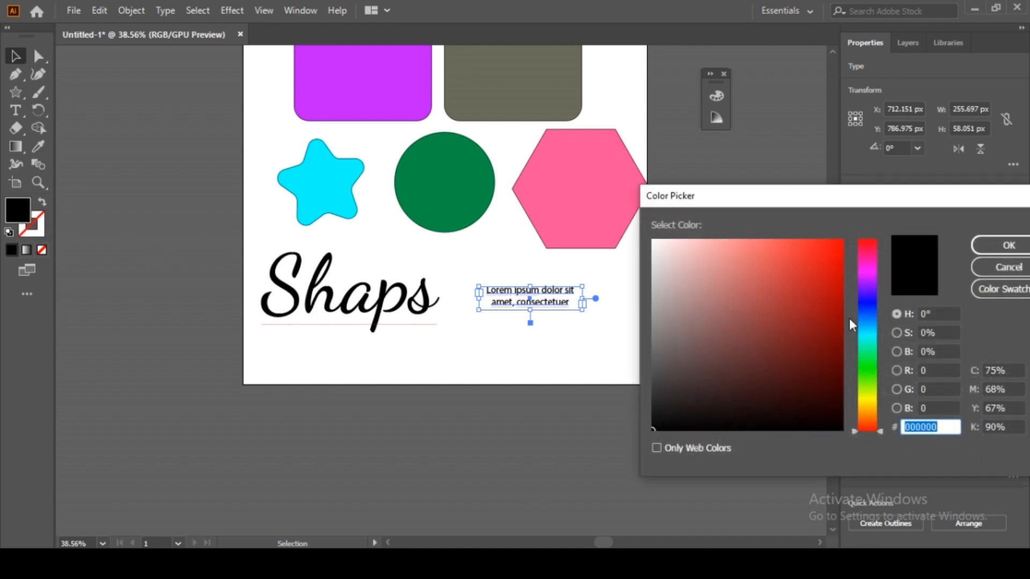
{"action": "left_click", "coordinate": [865, 265]}
{"action": "left_click", "coordinate": [831, 295]}
{"action": "left_click", "coordinate": [824, 256]}
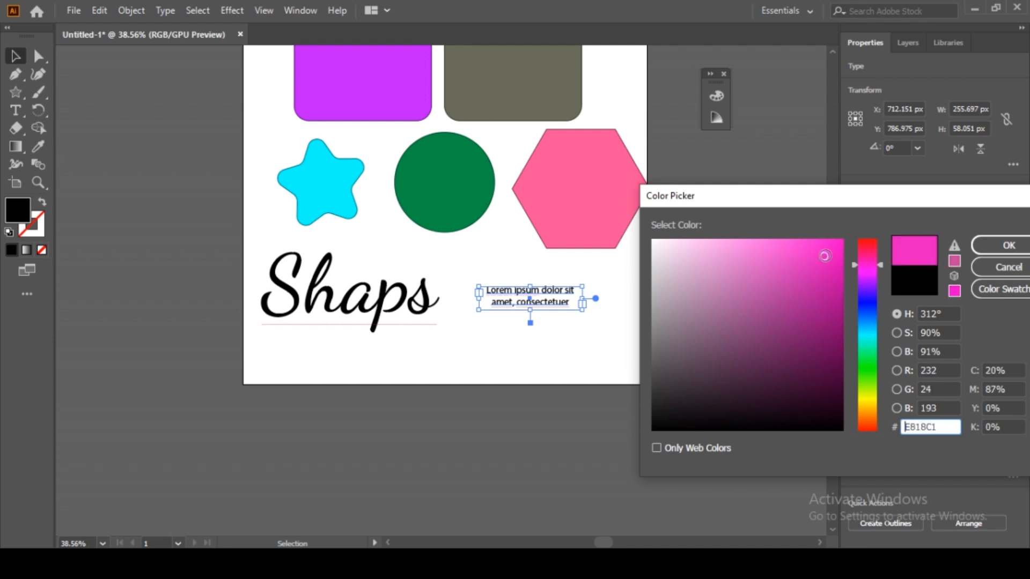
{"action": "left_click", "coordinate": [995, 247]}
{"action": "left_click", "coordinate": [529, 343]}
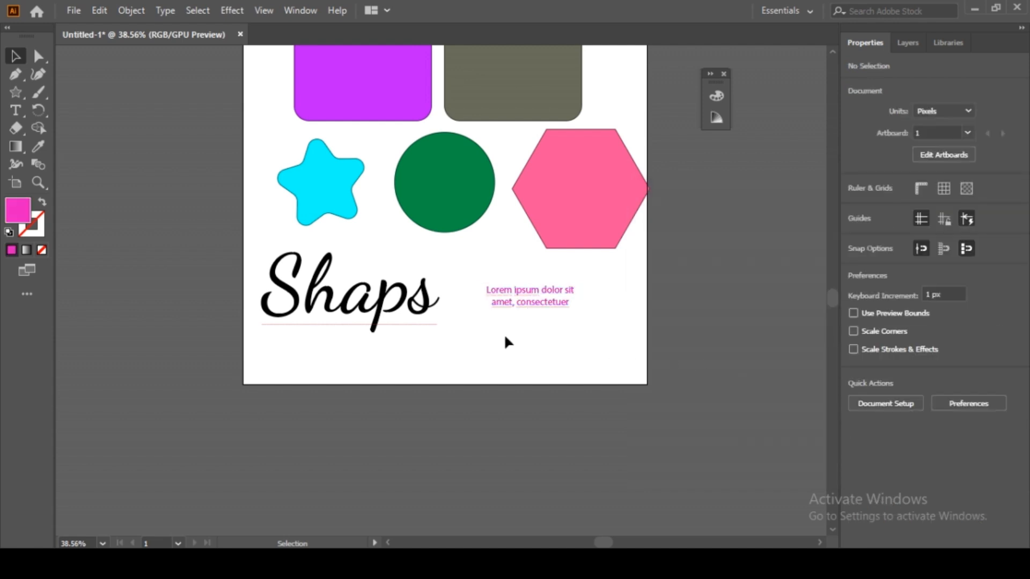
{"action": "left_click", "coordinate": [377, 303]}
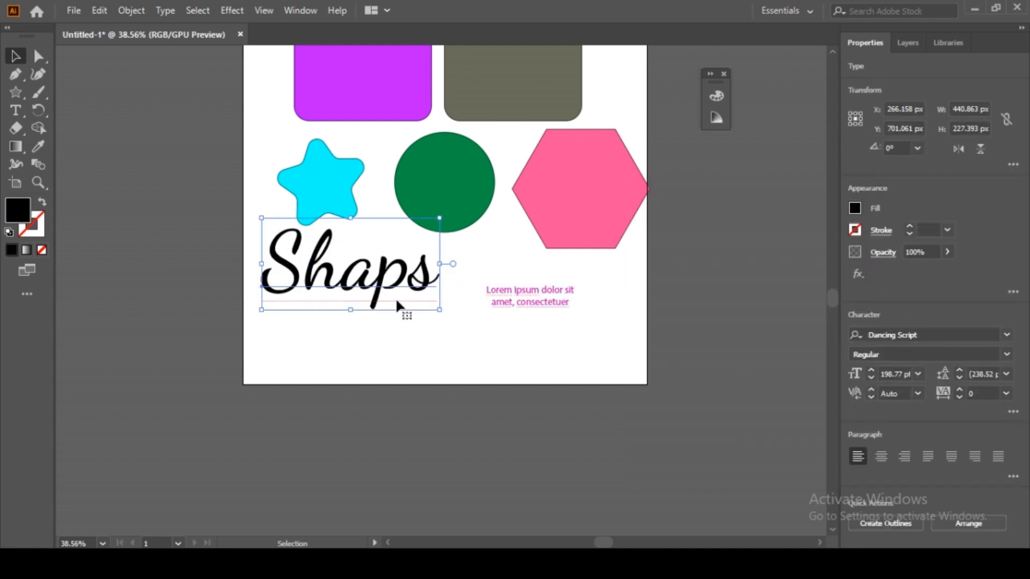
Step: Draw a 937 px horizontal line under the Shaps title and nudge it slightly left and down
{"action": "left_click", "coordinate": [25, 99]}
{"action": "left_click", "coordinate": [82, 165]}
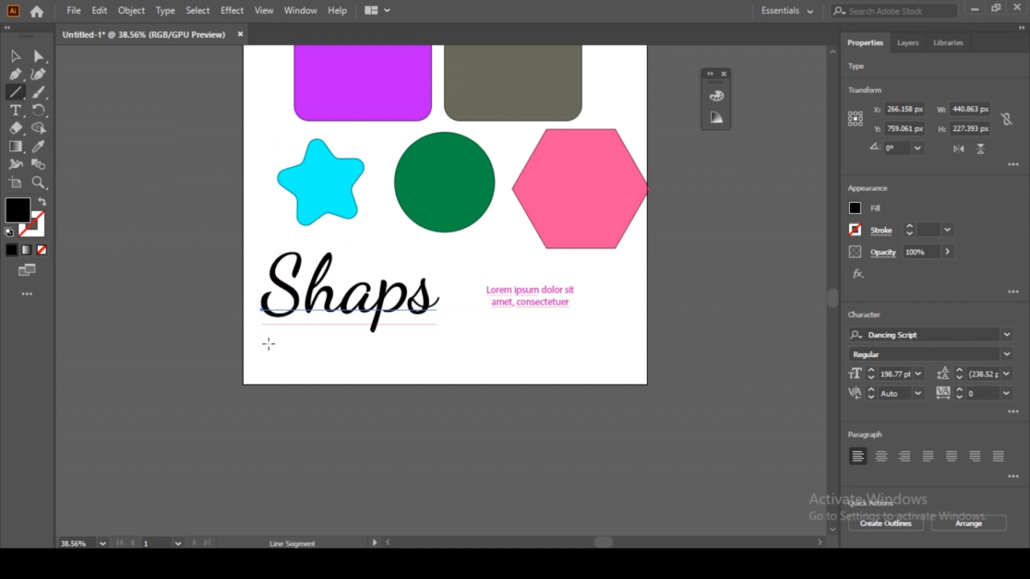
{"action": "left_click_drag", "start_coordinate": [262, 346], "coordinate": [640, 346]}
{"action": "key", "text": "v"}
{"action": "left_click", "coordinate": [671, 349]}
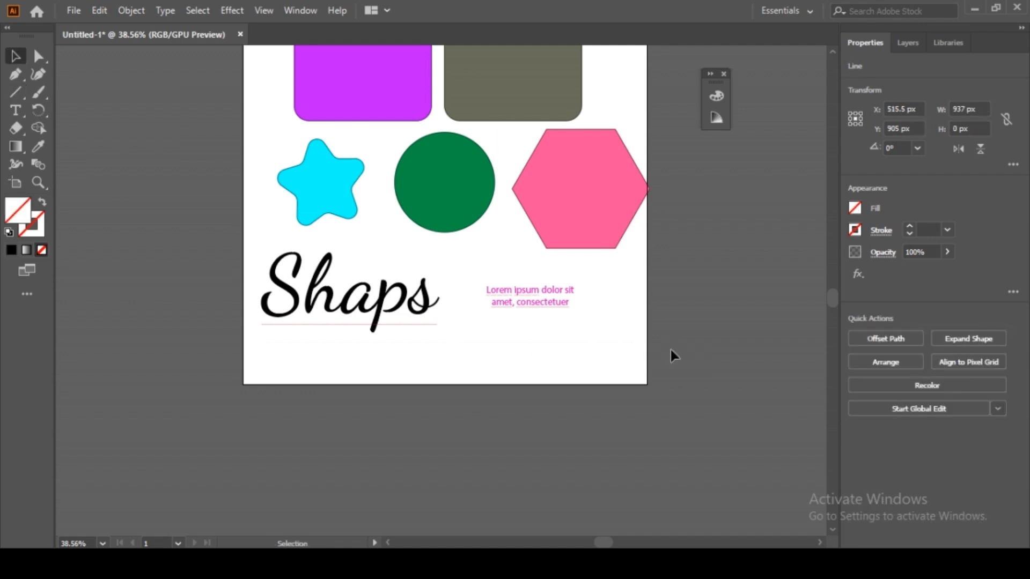
{"action": "left_click_drag", "start_coordinate": [604, 341], "coordinate": [597, 346]}
{"action": "left_click", "coordinate": [591, 389]}
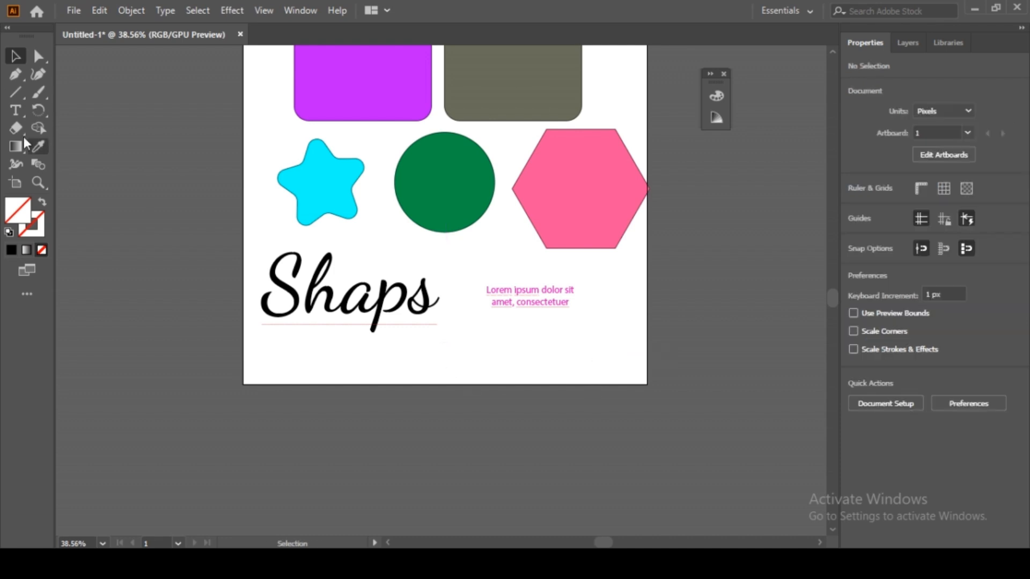
{"action": "left_click", "coordinate": [43, 100]}
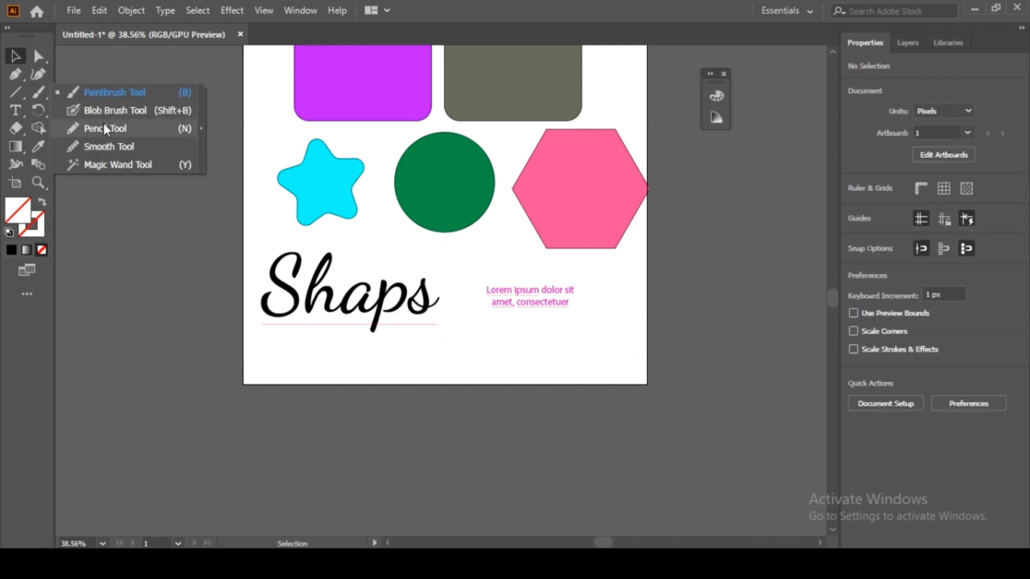
{"action": "left_click", "coordinate": [43, 57]}
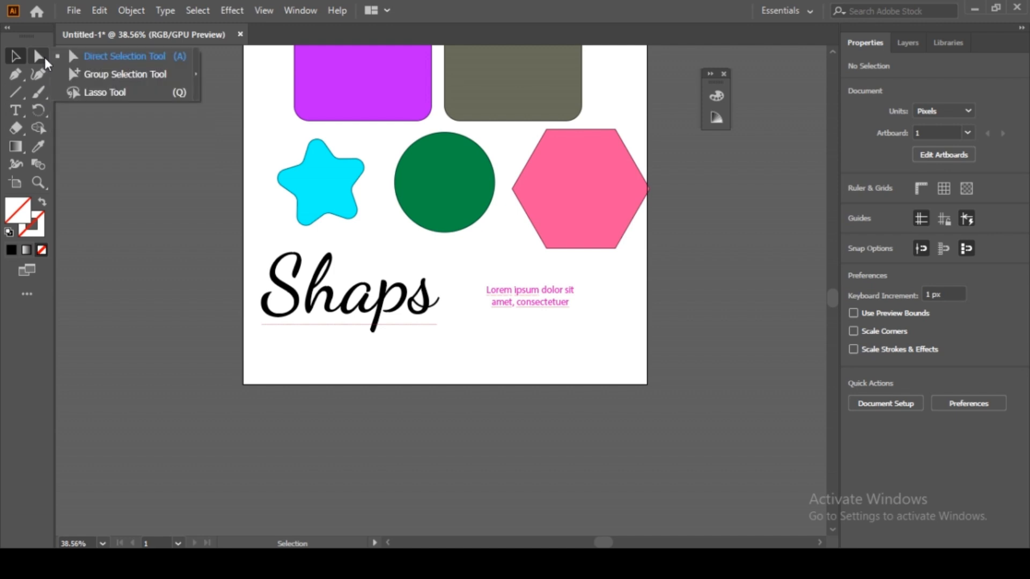
{"action": "left_click", "coordinate": [21, 75]}
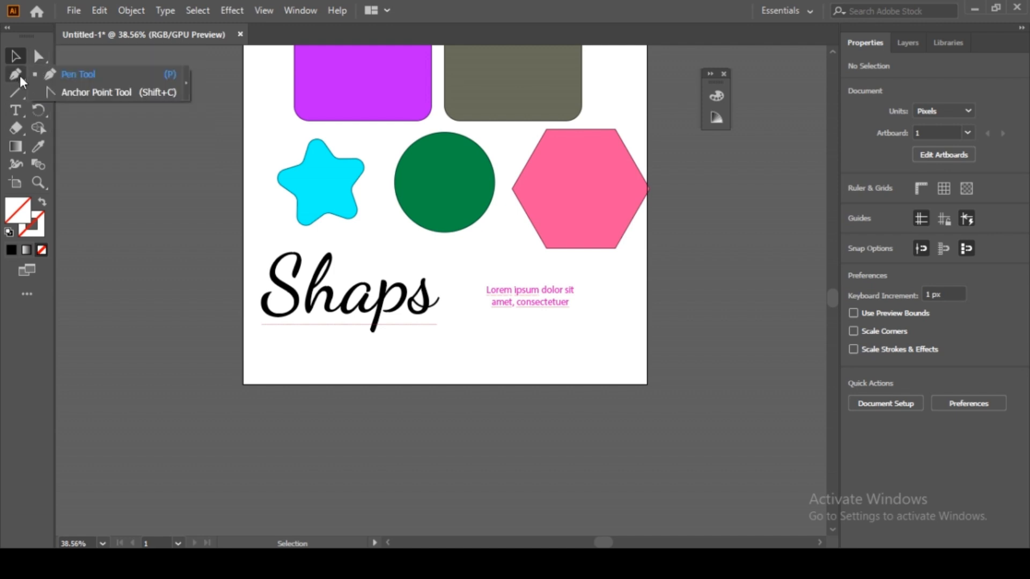
{"action": "left_click", "coordinate": [44, 111]}
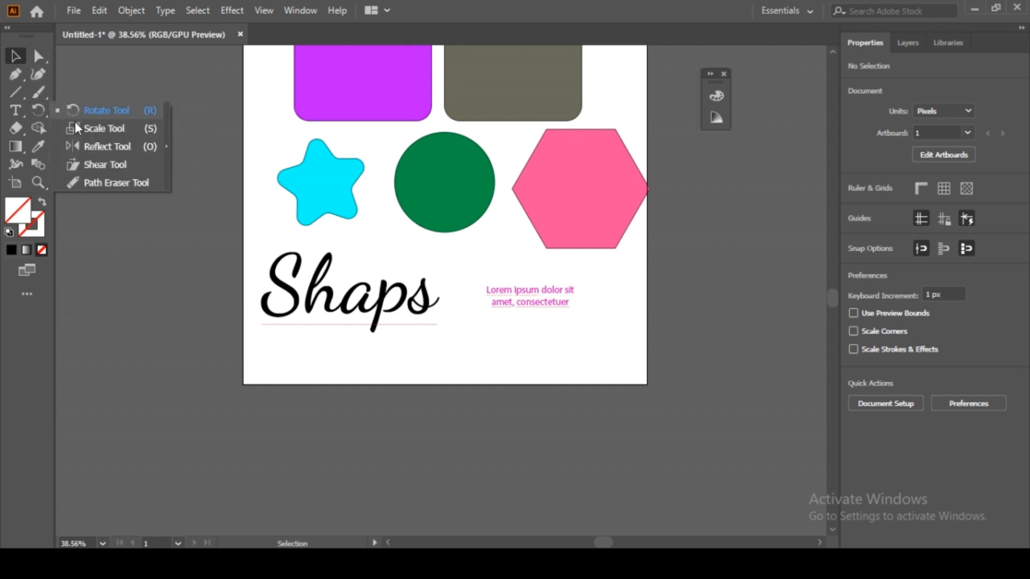
{"action": "left_click", "coordinate": [166, 146]}
{"action": "left_click", "coordinate": [145, 123]}
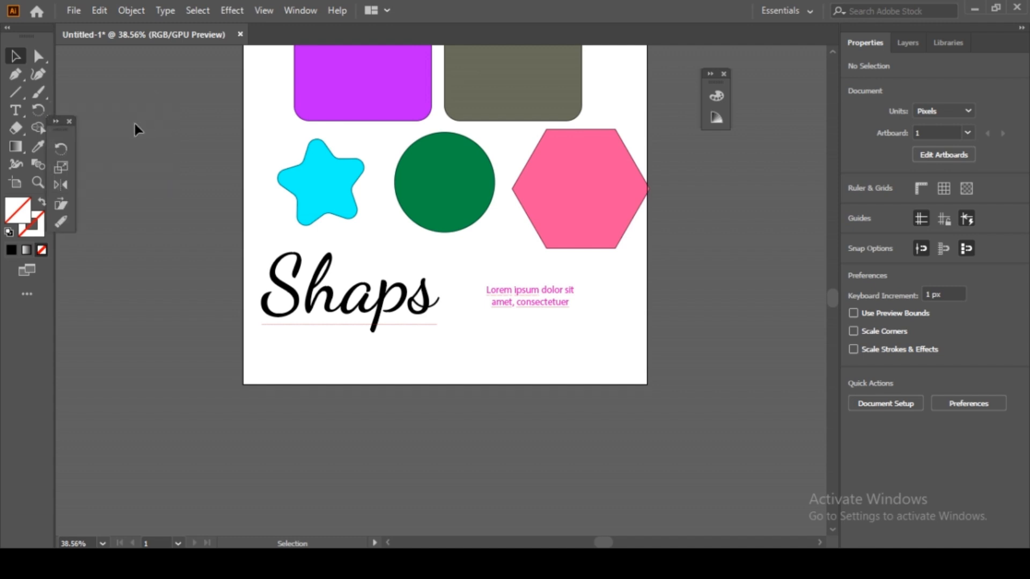
{"action": "mouse_move", "coordinate": [65, 127]}
{"action": "left_mouse_down"}
{"action": "mouse_move", "coordinate": [51, 115]}
{"action": "mouse_move", "coordinate": [76, 123]}
{"action": "left_mouse_up"}
{"action": "left_click", "coordinate": [68, 120]}
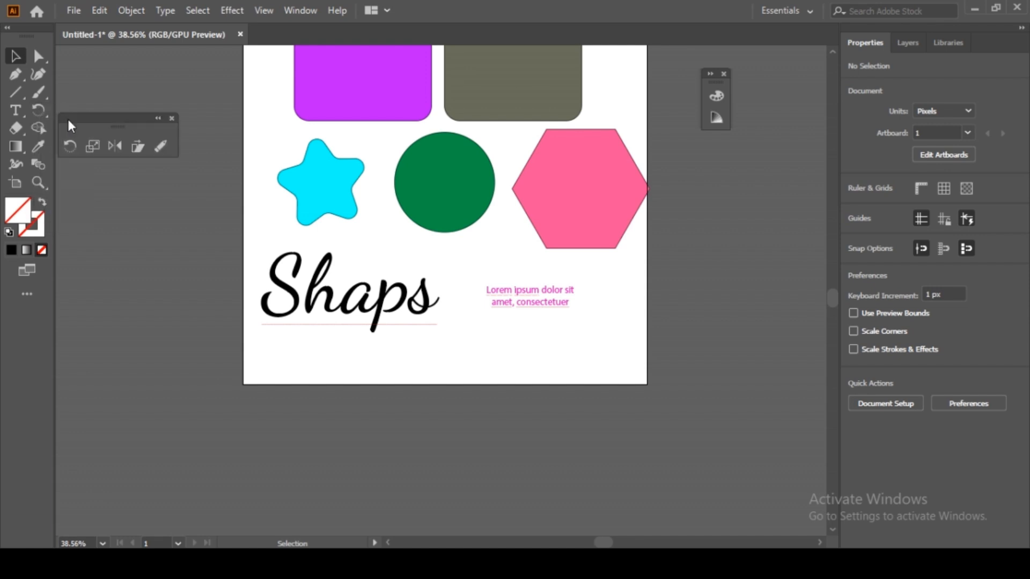
{"action": "left_click", "coordinate": [172, 118]}
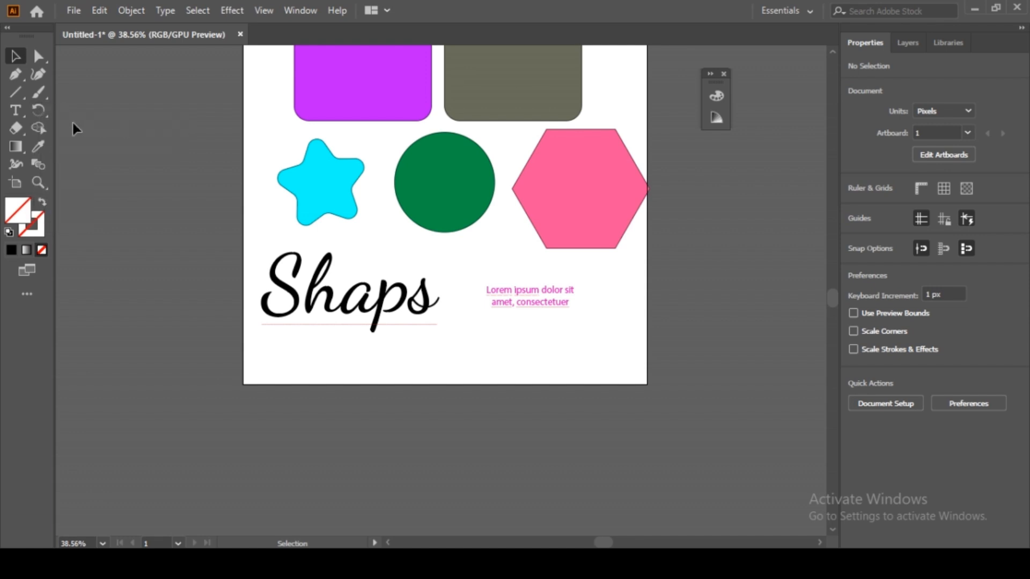
{"action": "left_click", "coordinate": [43, 115]}
{"action": "left_click", "coordinate": [19, 115]}
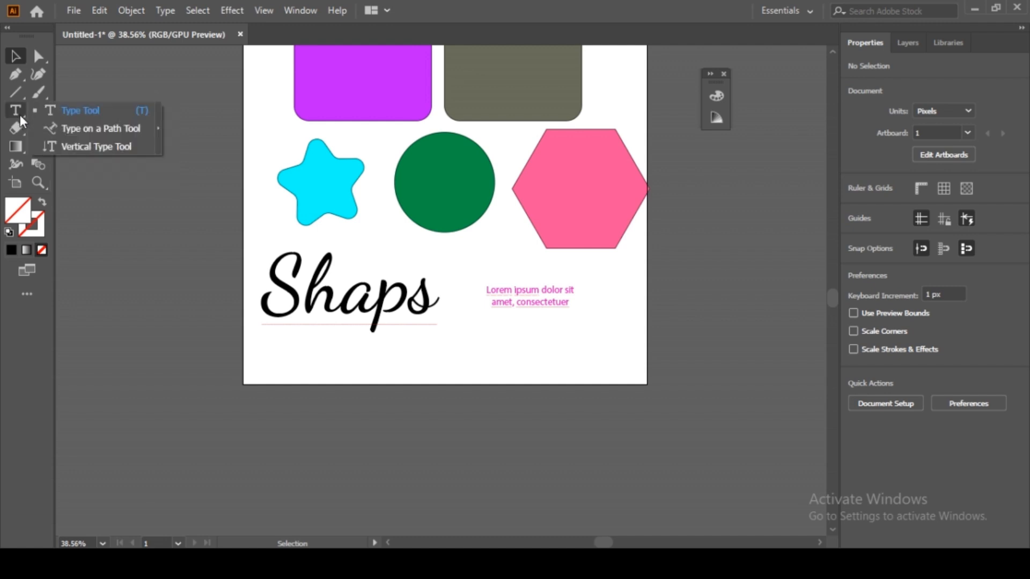
{"action": "left_click", "coordinate": [16, 132]}
{"action": "left_click", "coordinate": [41, 181]}
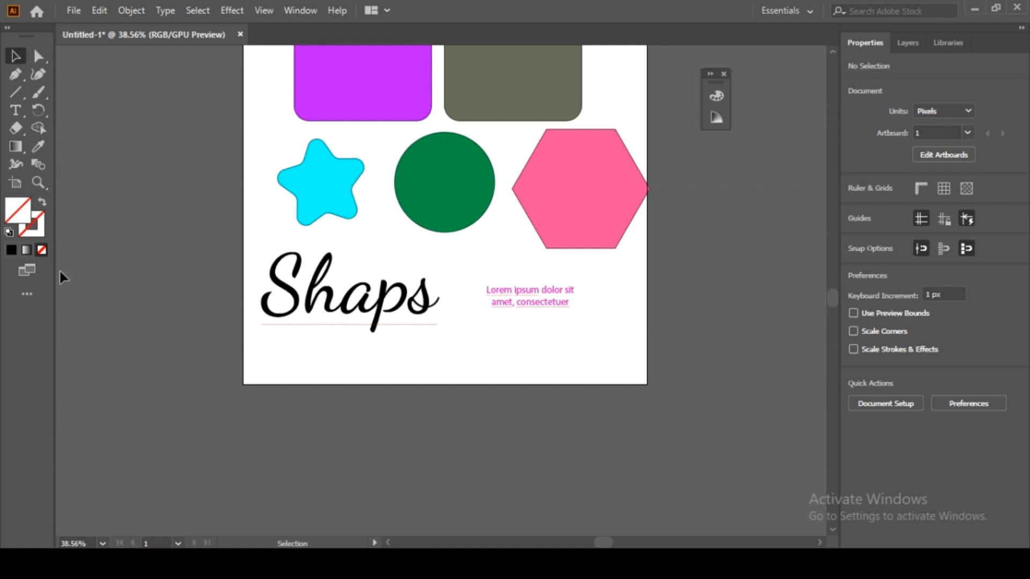
{"action": "left_click", "coordinate": [28, 292]}
{"action": "scroll", "coordinate": [143, 332], "scroll_direction": "down", "scroll_amount": 6}
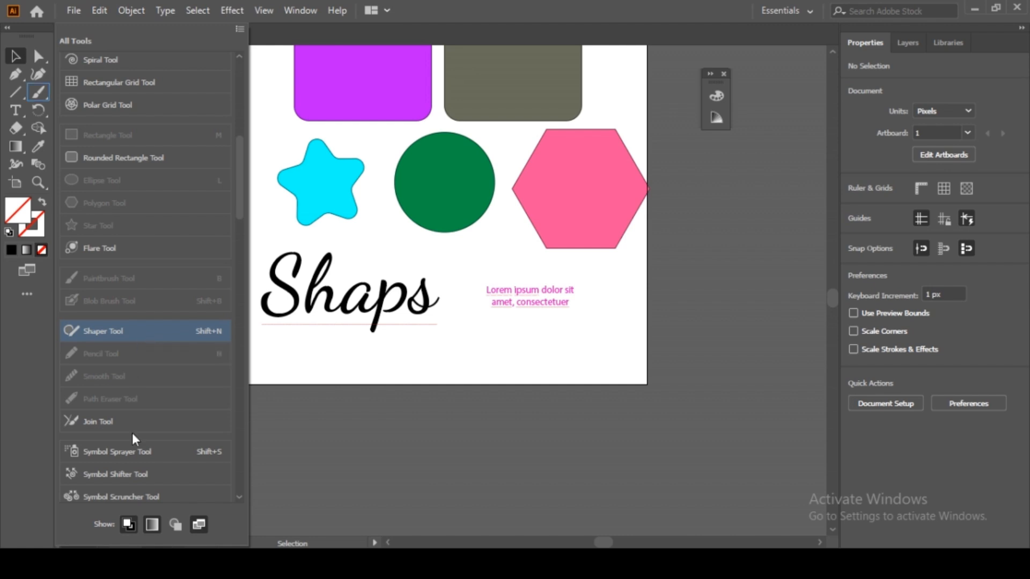
{"action": "scroll", "coordinate": [129, 461], "scroll_direction": "down", "scroll_amount": 5}
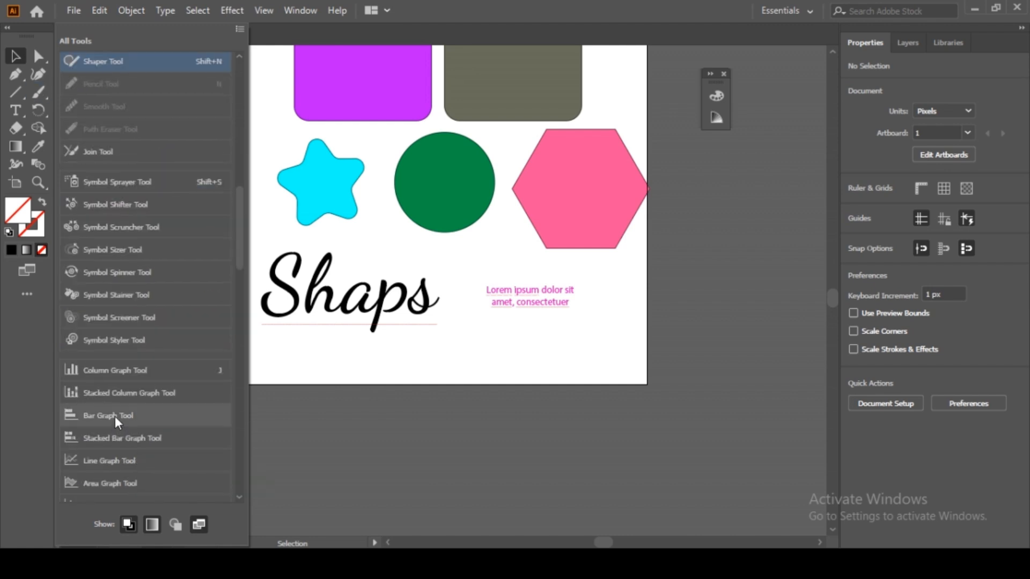
{"action": "scroll", "coordinate": [115, 416], "scroll_direction": "down", "scroll_amount": 5}
{"action": "scroll", "coordinate": [113, 422], "scroll_direction": "down", "scroll_amount": 8}
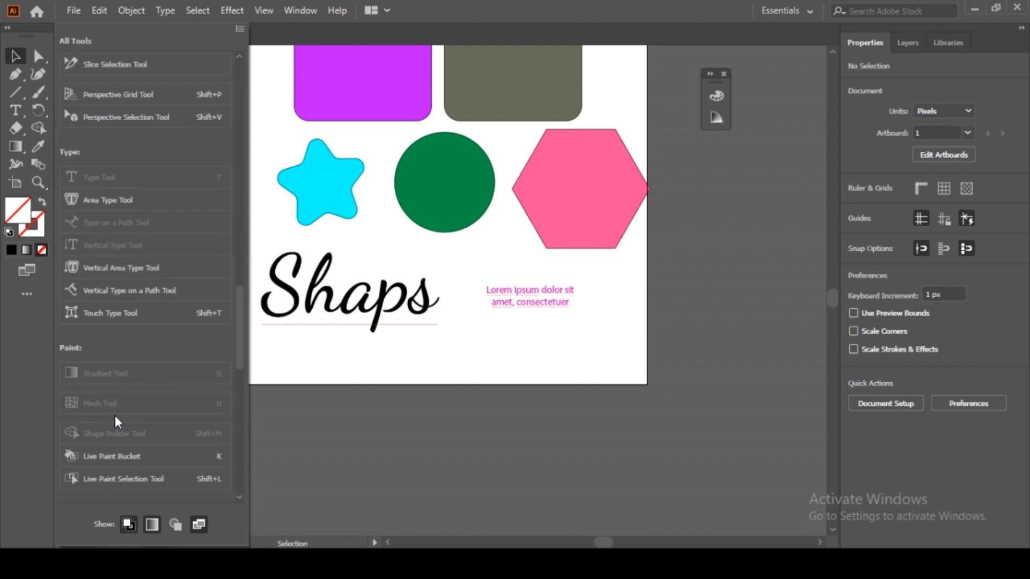
{"action": "scroll", "coordinate": [115, 416], "scroll_direction": "down", "scroll_amount": 6}
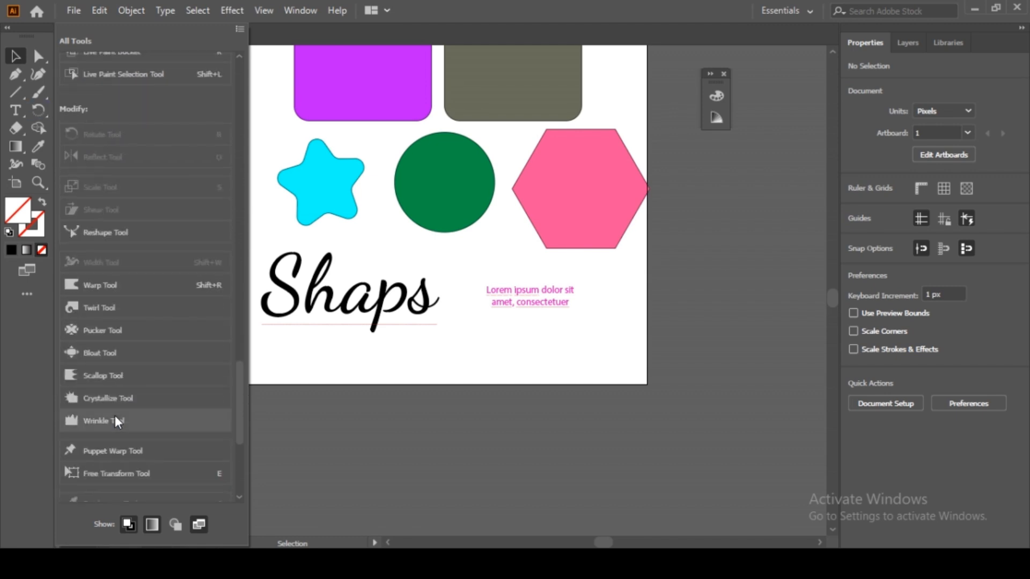
{"action": "scroll", "coordinate": [115, 416], "scroll_direction": "down", "scroll_amount": 5}
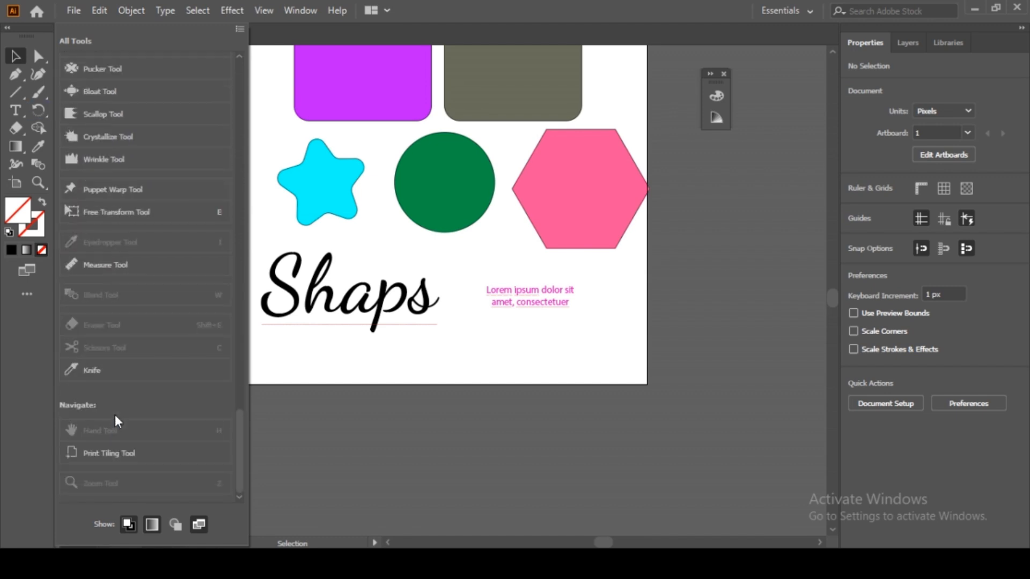
{"action": "scroll", "coordinate": [127, 383], "scroll_direction": "up", "scroll_amount": 5}
{"action": "scroll", "coordinate": [127, 380], "scroll_direction": "down", "scroll_amount": 5}
{"action": "left_click", "coordinate": [127, 371]}
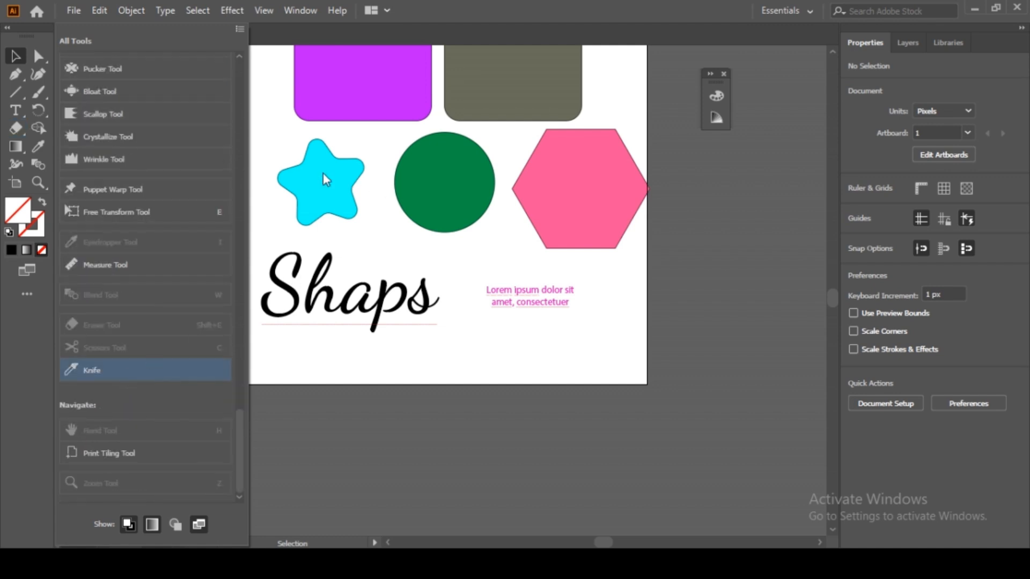
{"action": "left_click", "coordinate": [256, 153]}
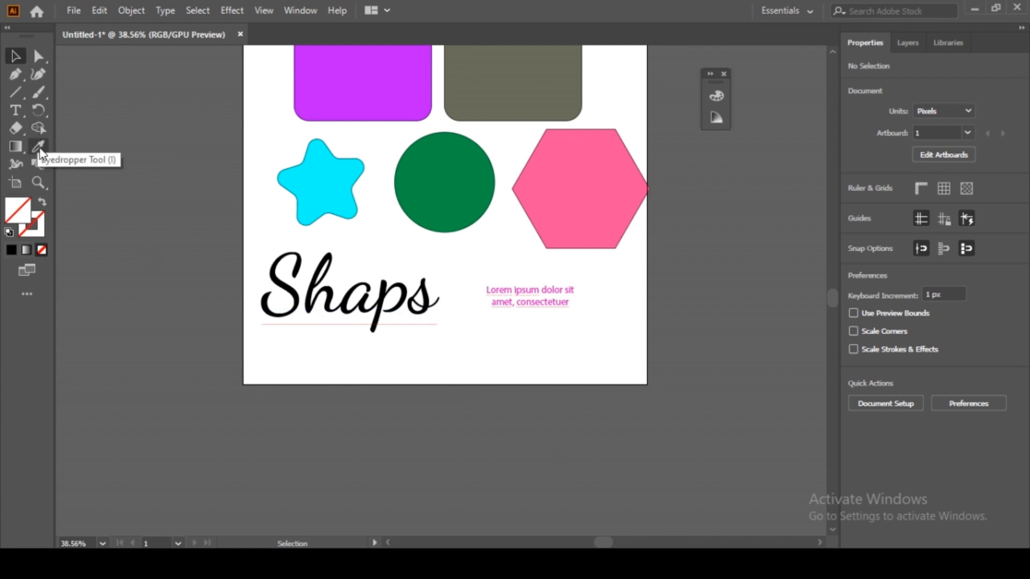
Step: Add the Knife tool to the toolbar from the All Tools drawer
{"action": "left_click", "coordinate": [44, 115]}
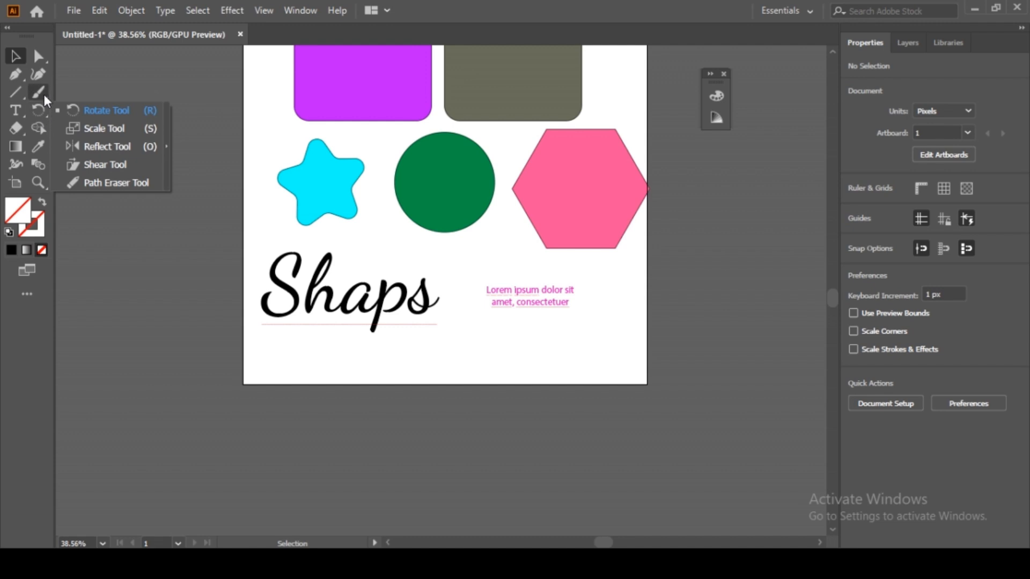
{"action": "left_click", "coordinate": [44, 95]}
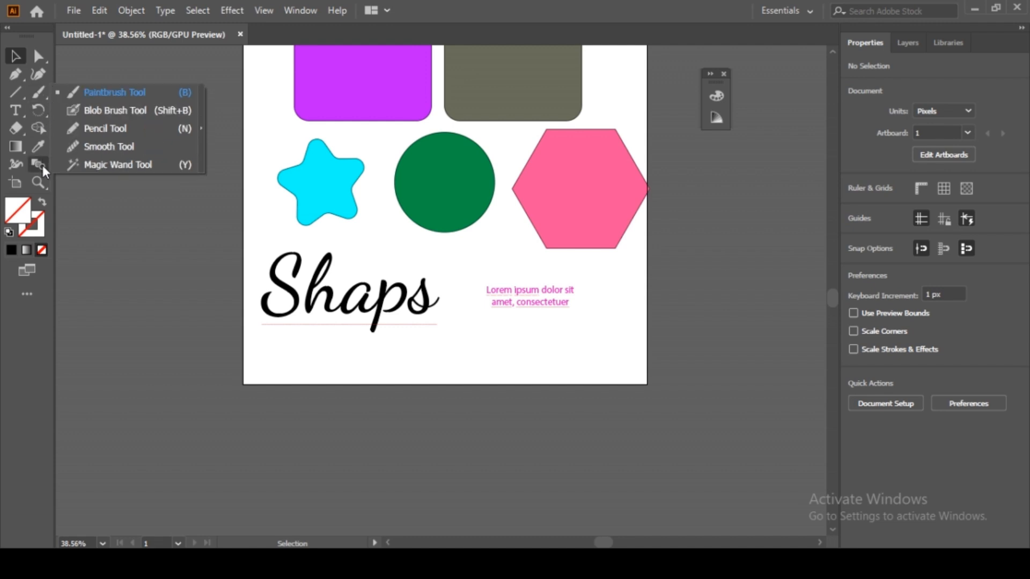
{"action": "left_click", "coordinate": [27, 147]}
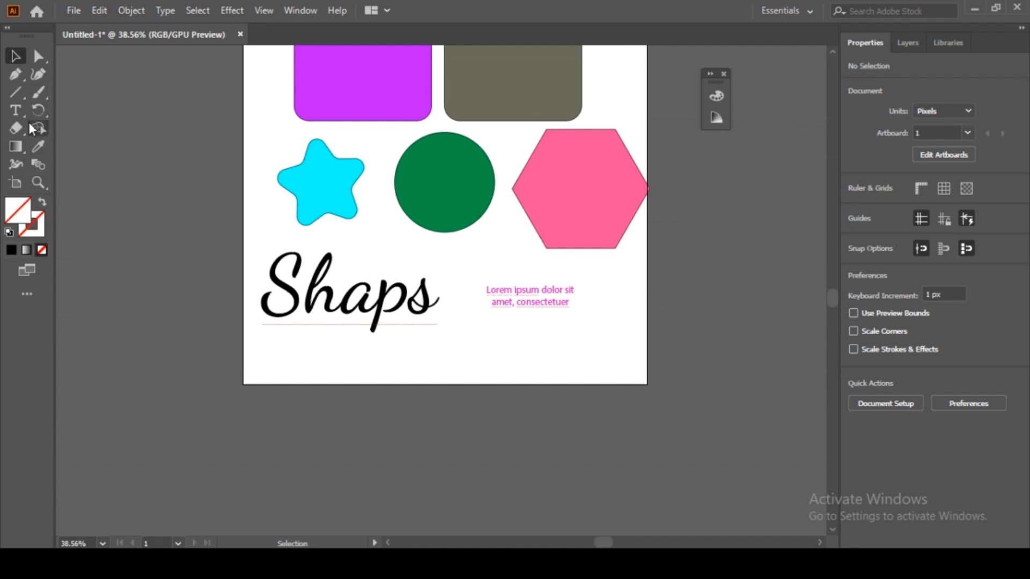
{"action": "left_click", "coordinate": [17, 132]}
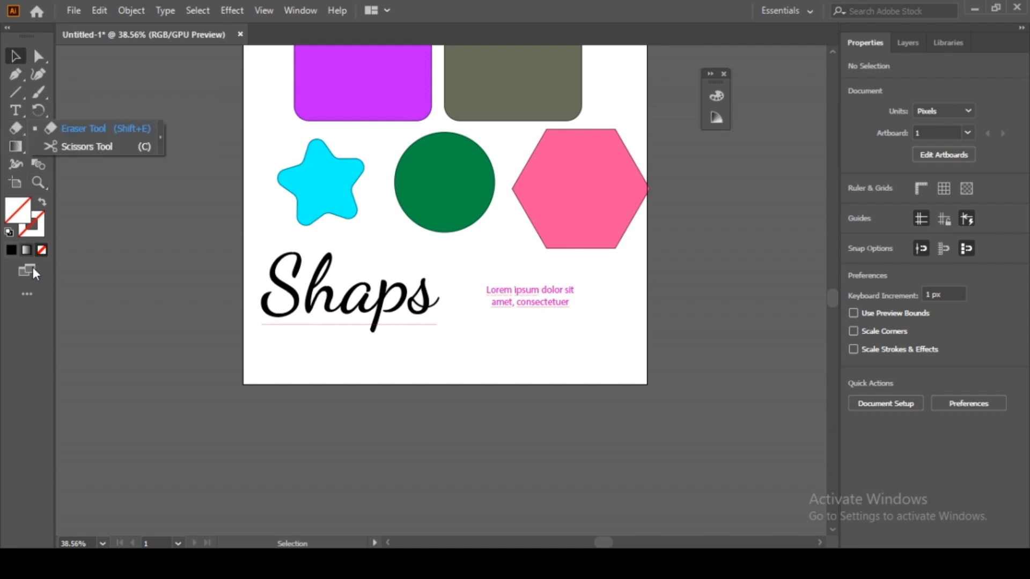
{"action": "left_click", "coordinate": [30, 291]}
{"action": "mouse_move", "coordinate": [86, 369]}
{"action": "left_mouse_down"}
{"action": "mouse_move", "coordinate": [56, 187]}
{"action": "mouse_move", "coordinate": [17, 133]}
{"action": "left_mouse_up"}
{"action": "left_click", "coordinate": [263, 103]}
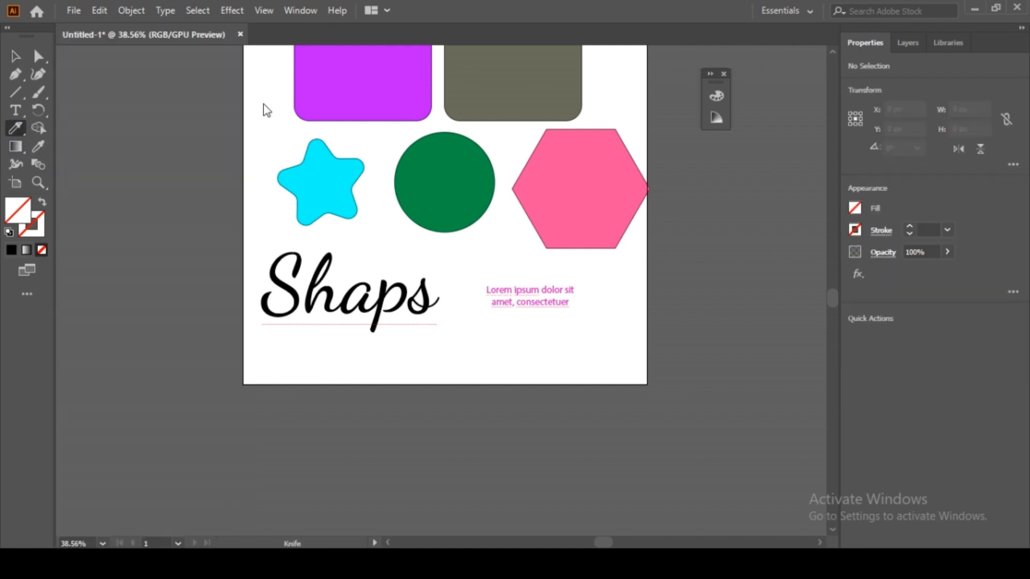
Step: Slice the cyan star diagonally with the Knife and pull the two pieces apart
{"action": "left_click", "coordinate": [21, 133]}
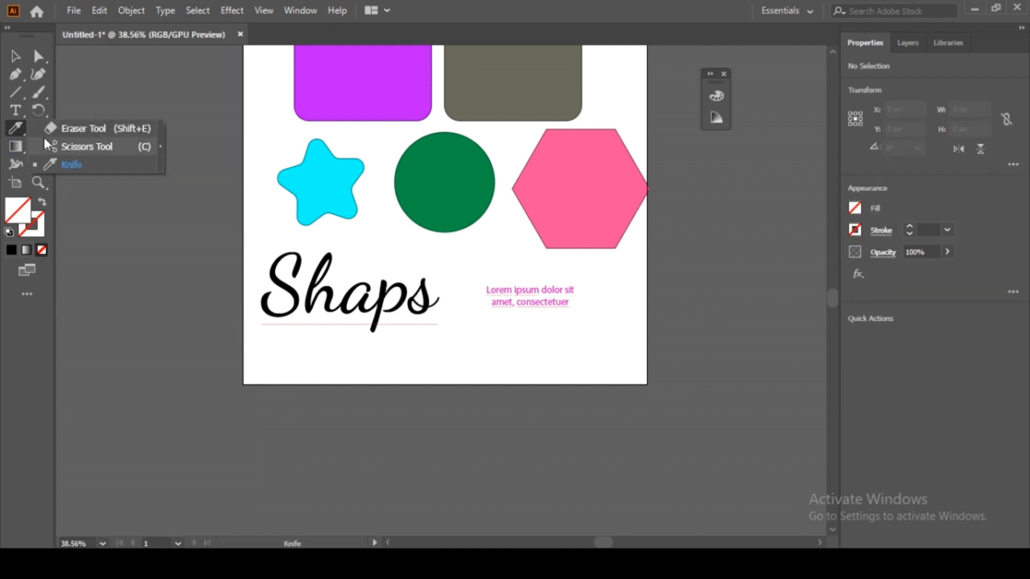
{"action": "left_click_drag", "start_coordinate": [292, 161], "coordinate": [356, 239]}
{"action": "left_click", "coordinate": [15, 55]}
{"action": "left_click", "coordinate": [240, 231]}
{"action": "left_click_drag", "start_coordinate": [316, 198], "coordinate": [295, 209]}
{"action": "left_click_drag", "start_coordinate": [329, 178], "coordinate": [336, 176]}
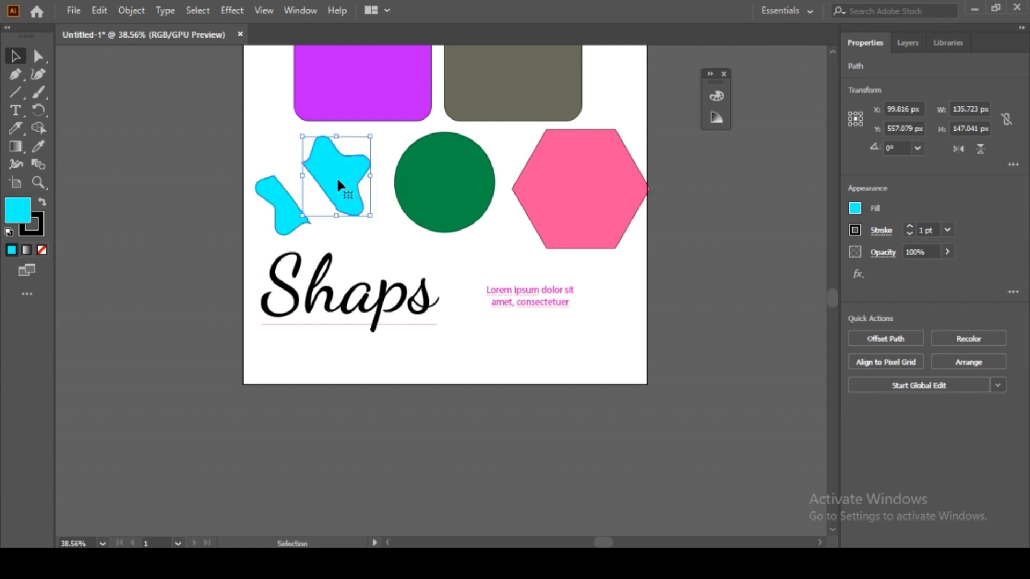